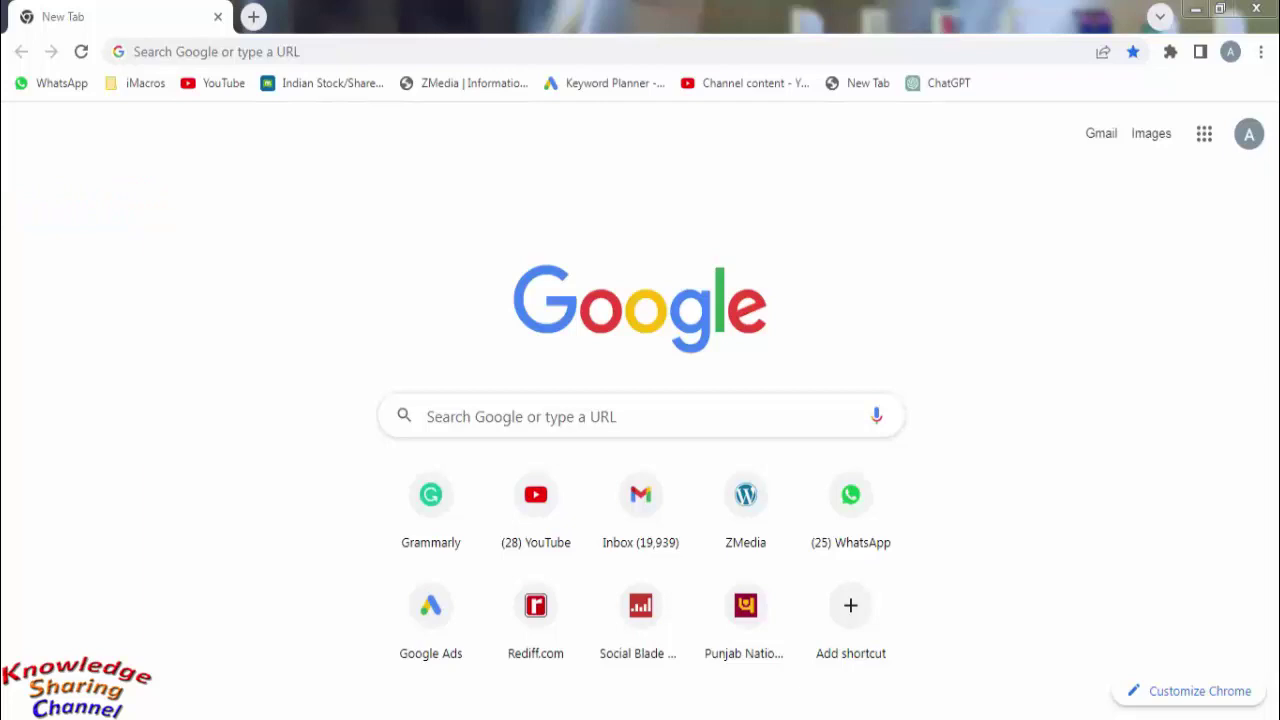
- Load google.com and open Advanced search from the footer Settings menu
click(286, 51)
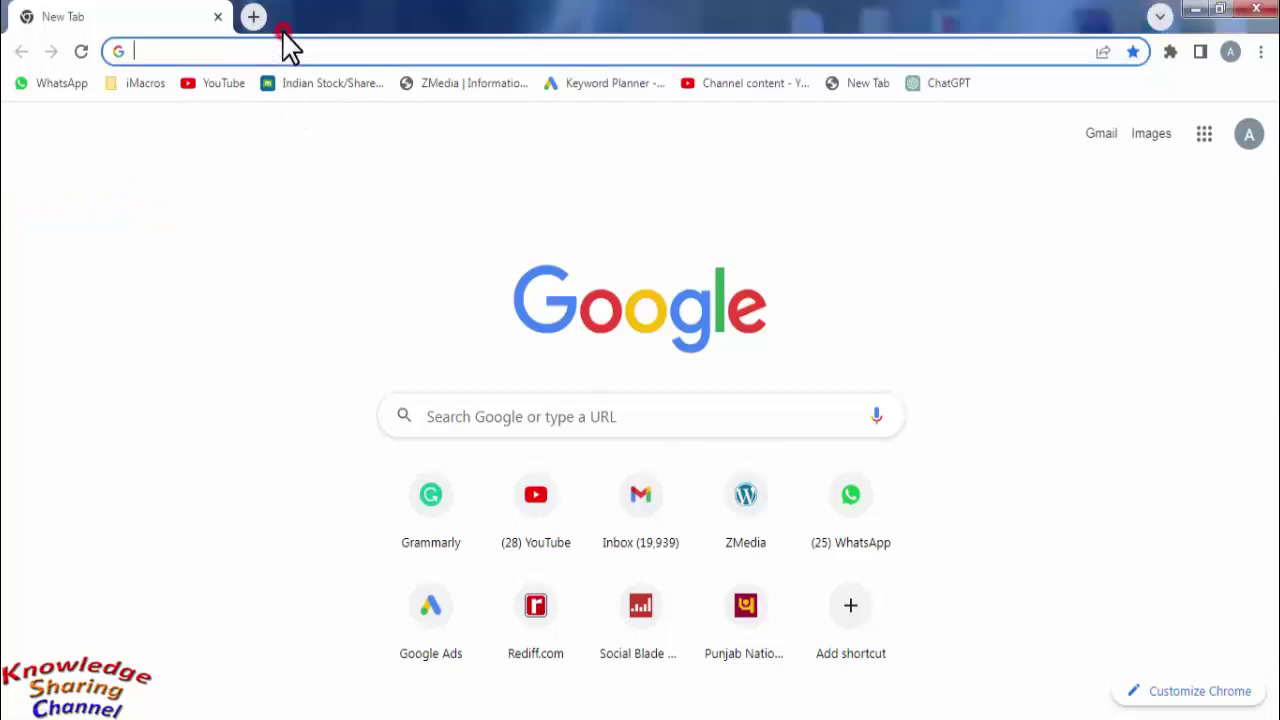
text(goog)
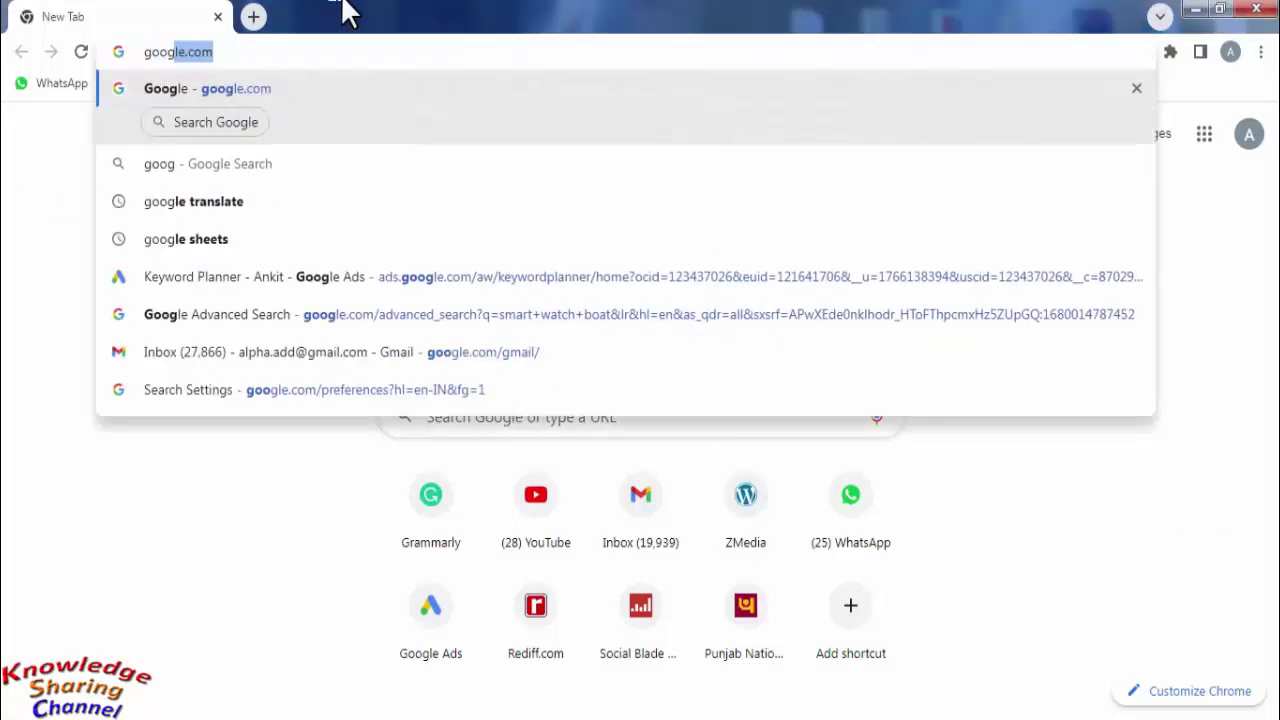
text(le.com)
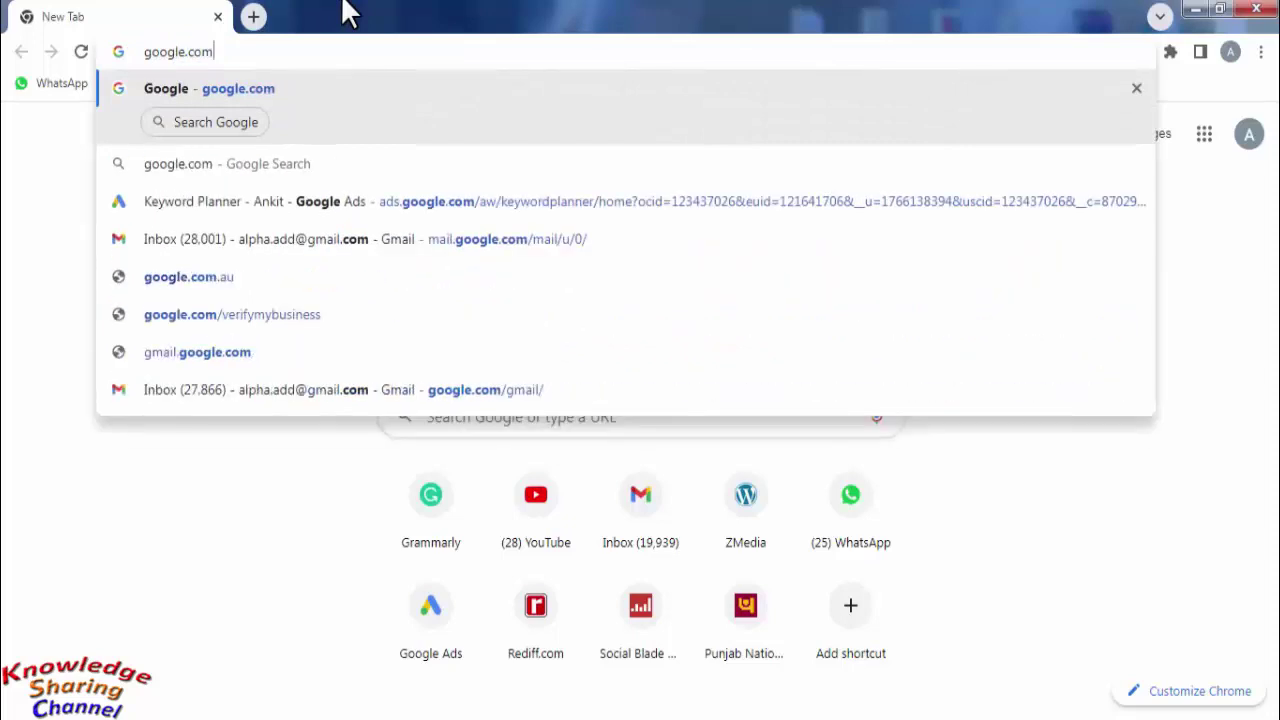
key(Return)
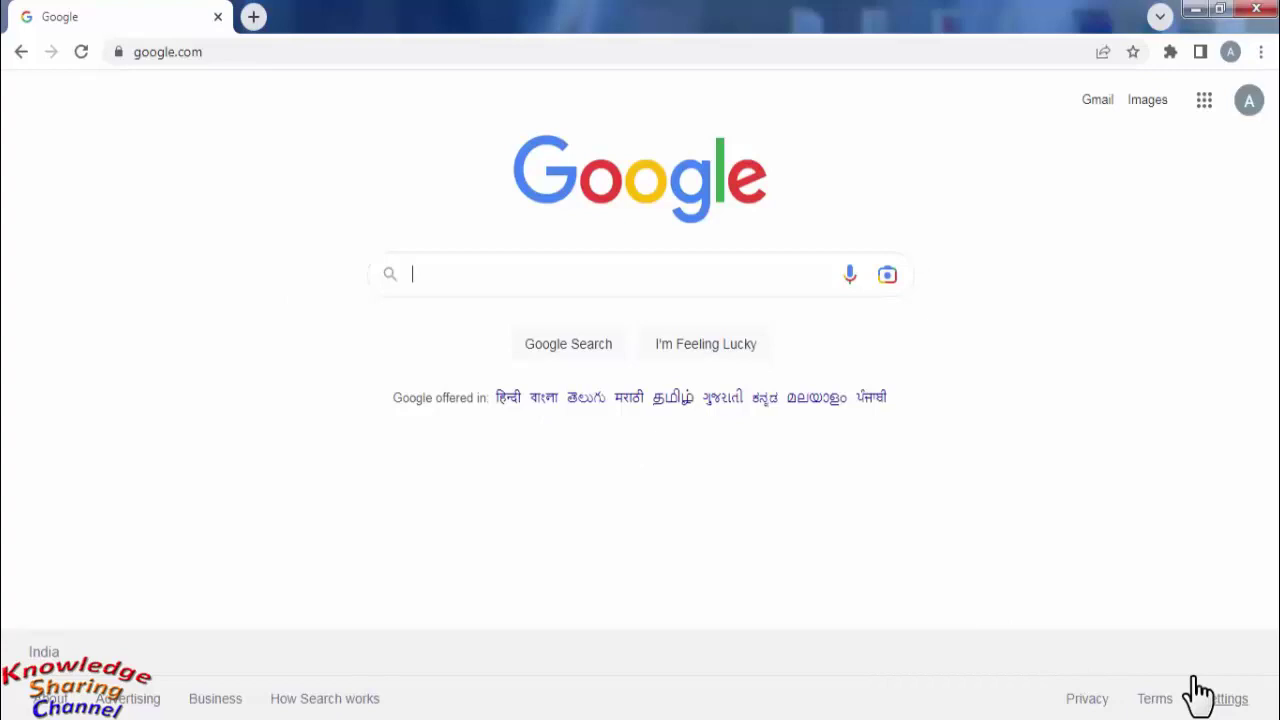
click(1224, 699)
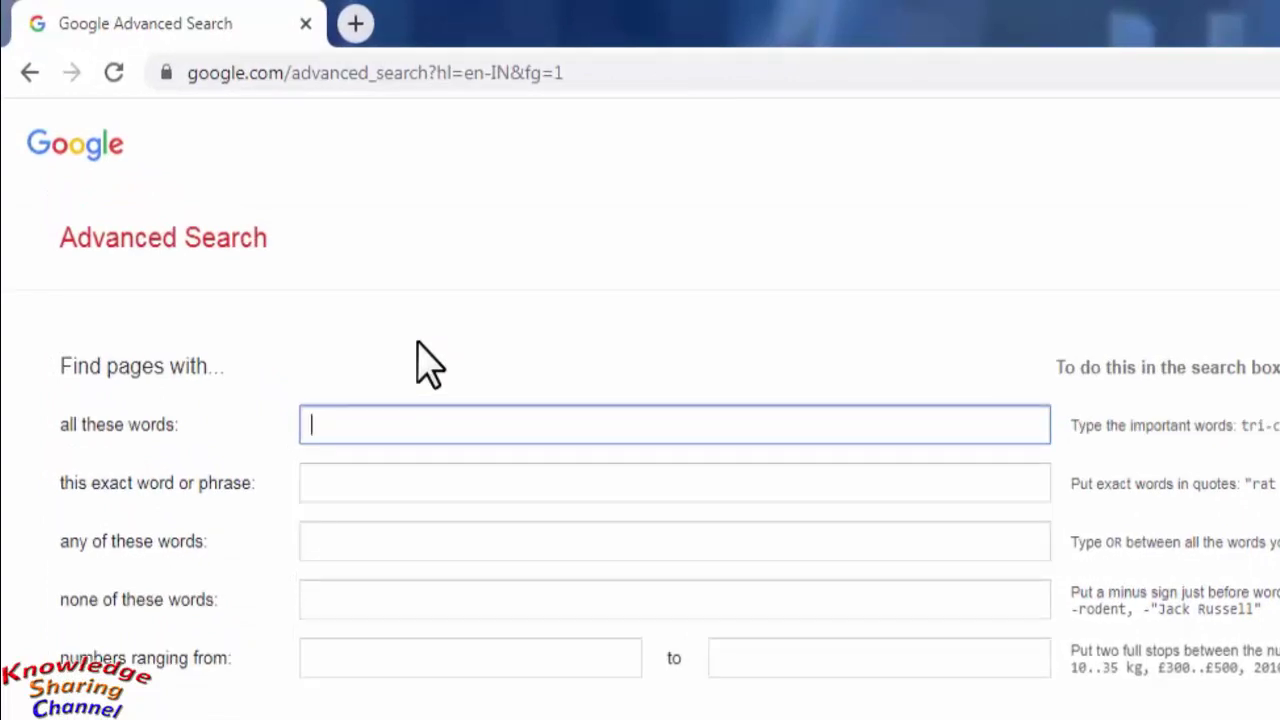
- Search 'smart watch india' as all these words and scroll through the results
text(smar)
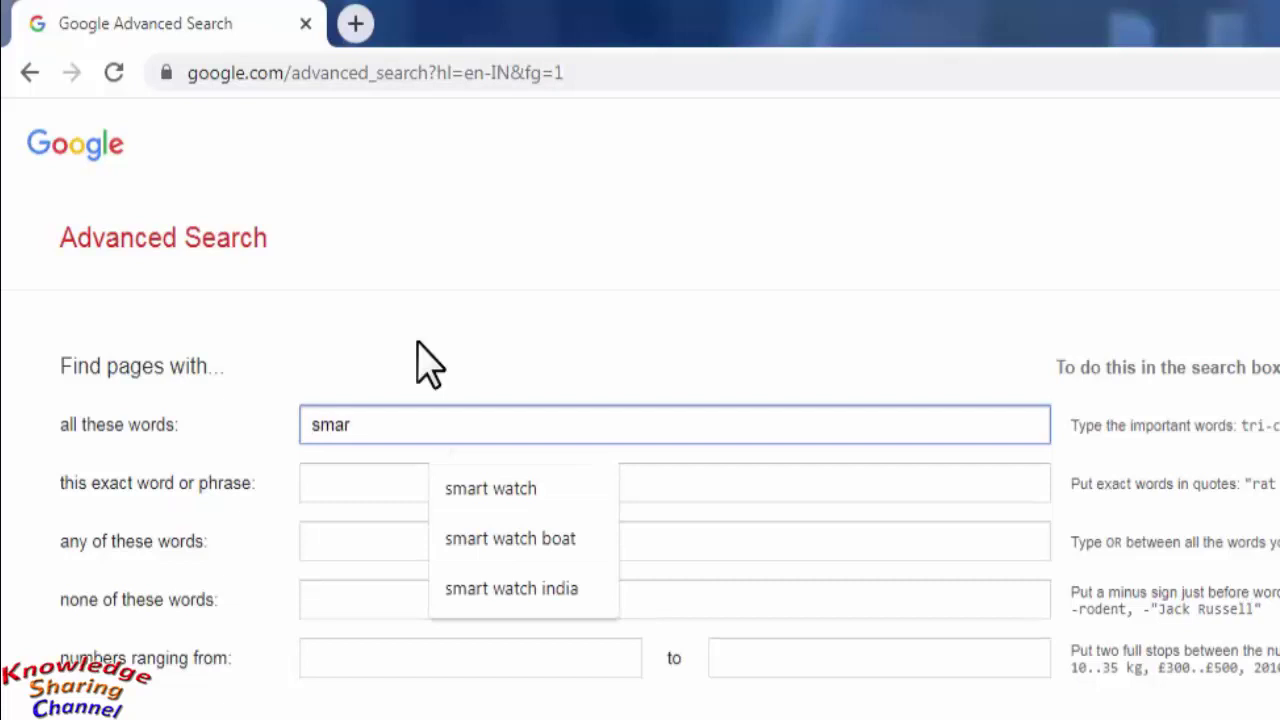
click(478, 592)
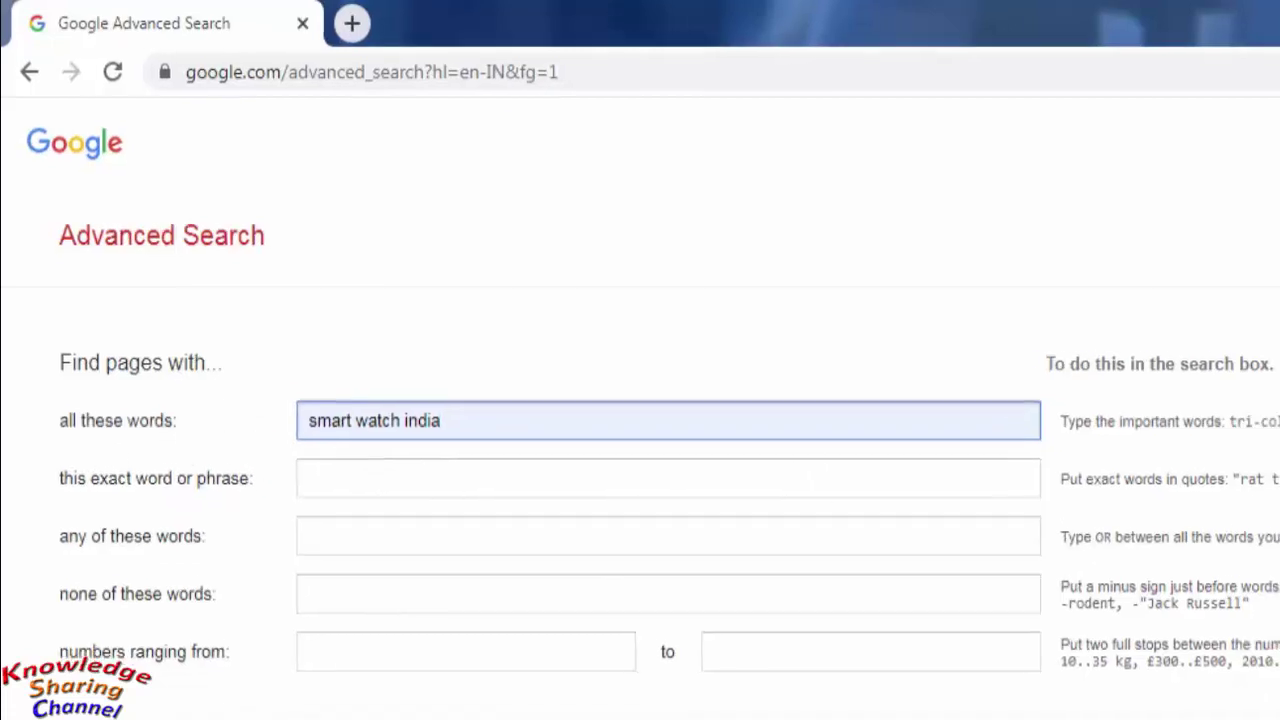
scroll(966, 588, down, 2)
scroll(966, 588, down, 2)
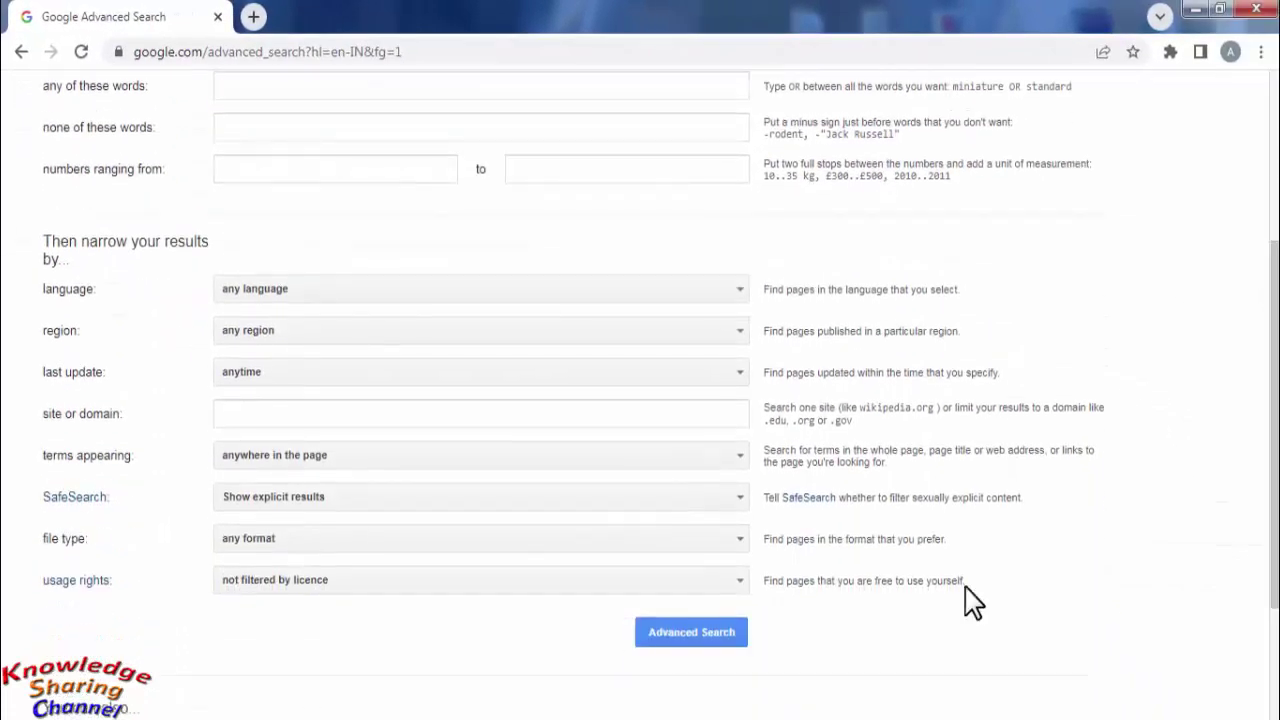
click(698, 634)
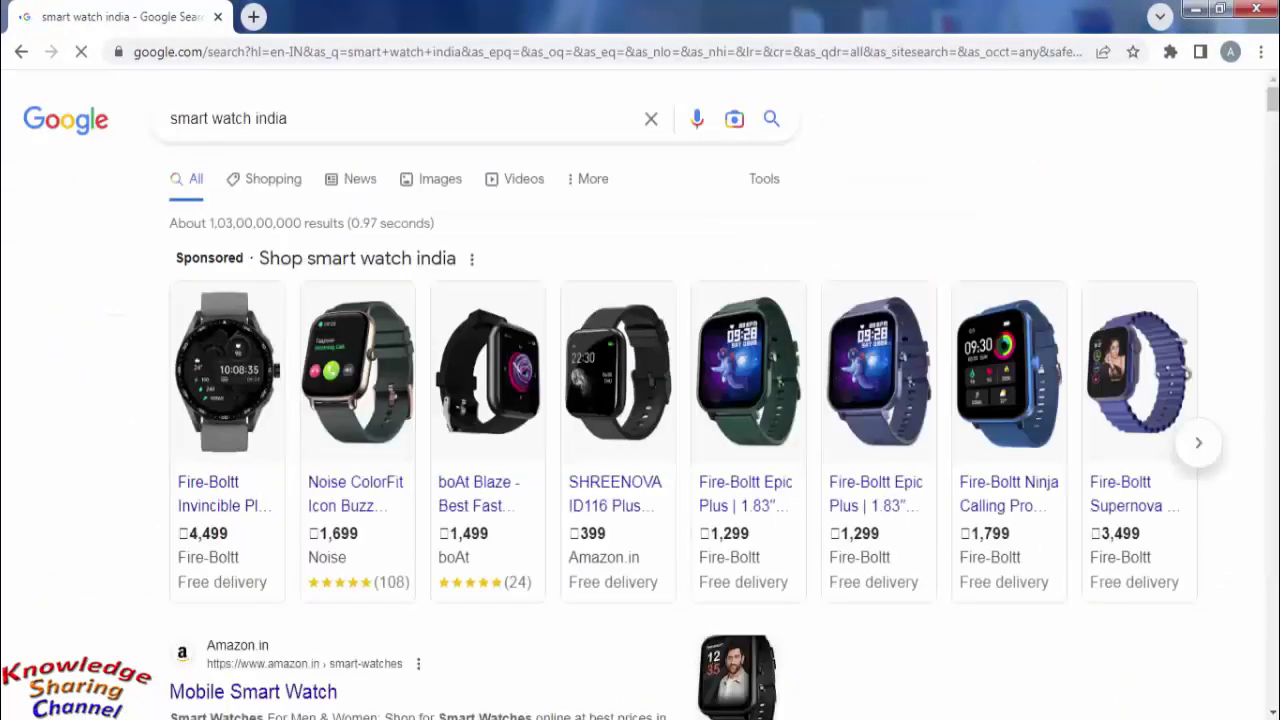
scroll(640, 400, down, 4)
scroll(640, 400, down, 1)
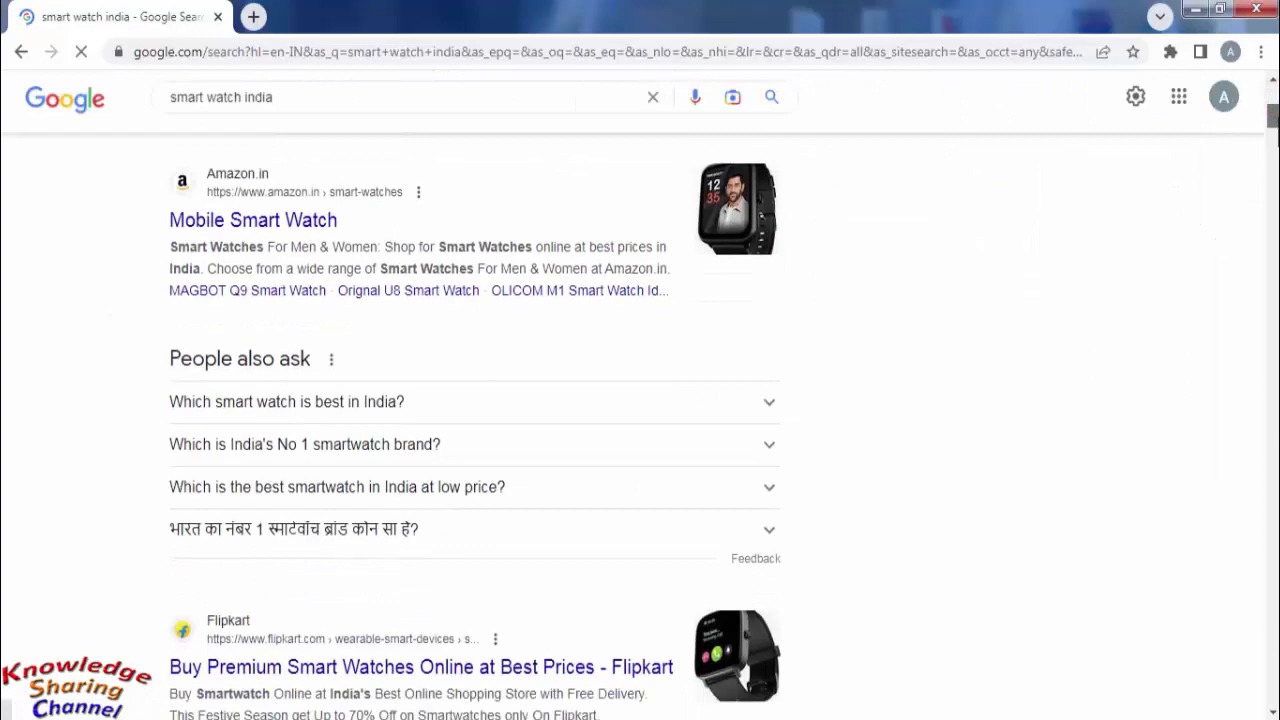
scroll(640, 400, down, 2)
scroll(640, 400, down, 3)
scroll(640, 400, down, 2)
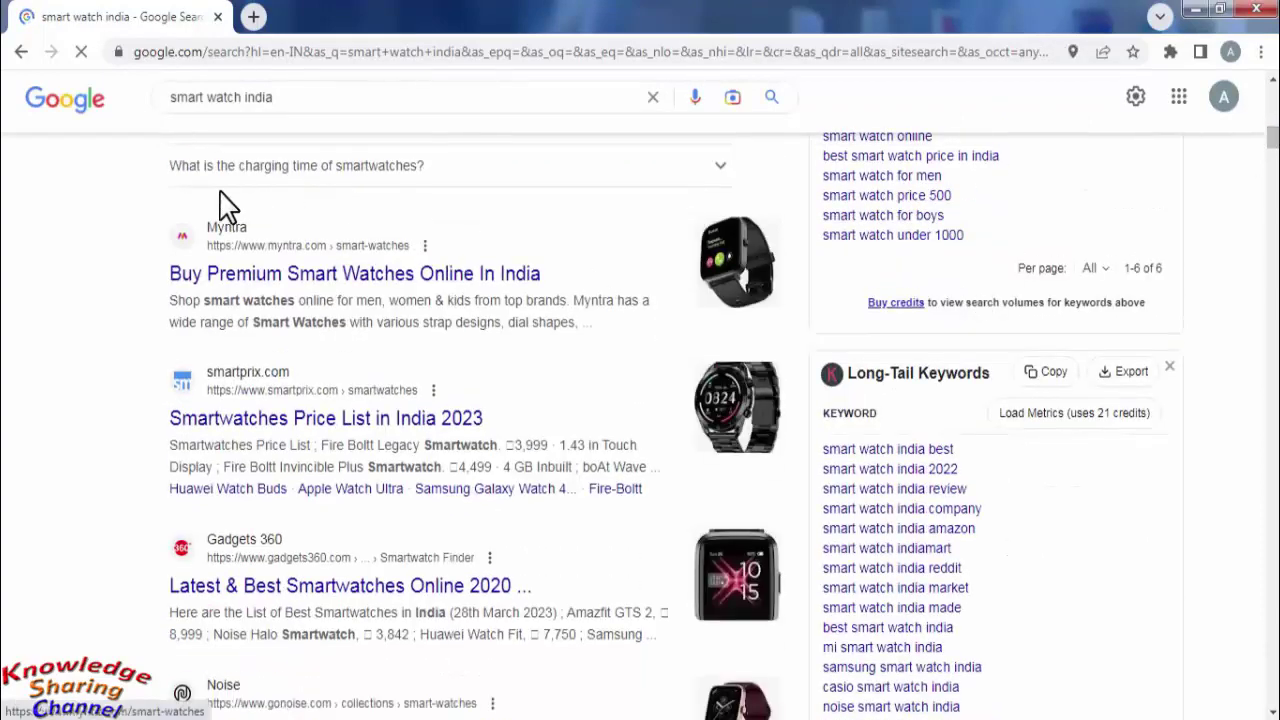
- Move 'smart watch india' from all these words into the exact phrase field and search
click(20, 51)
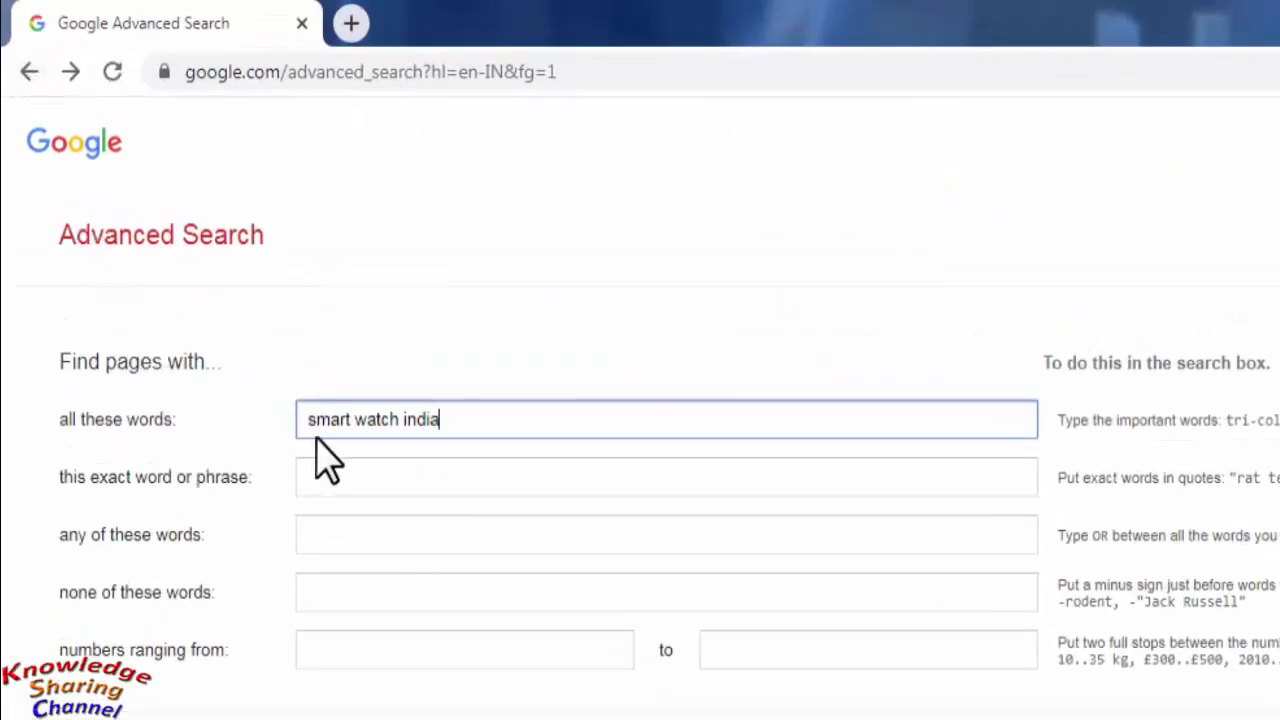
key(BackSpace)
key(BackSpace)
key(BackSpace)
key(BackSpace)
key(BackSpace)
key(BackSpace)
key(BackSpace)
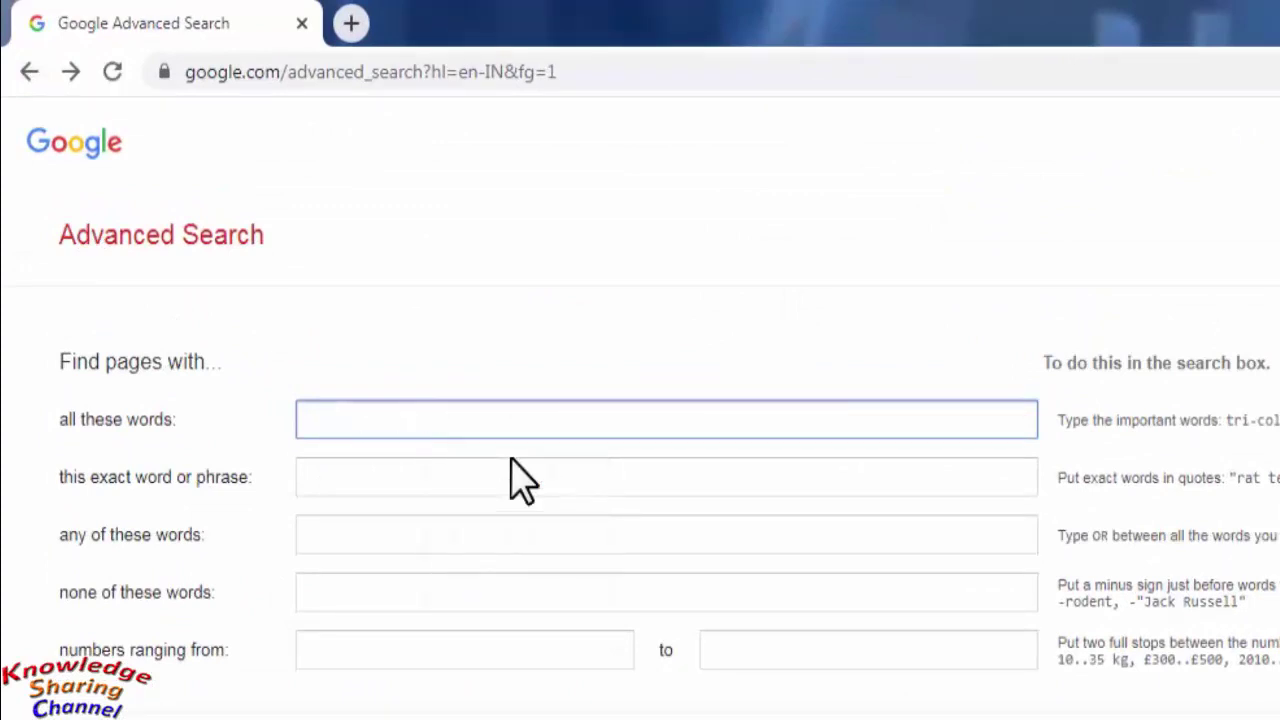
click(320, 481)
text(smart watch india)
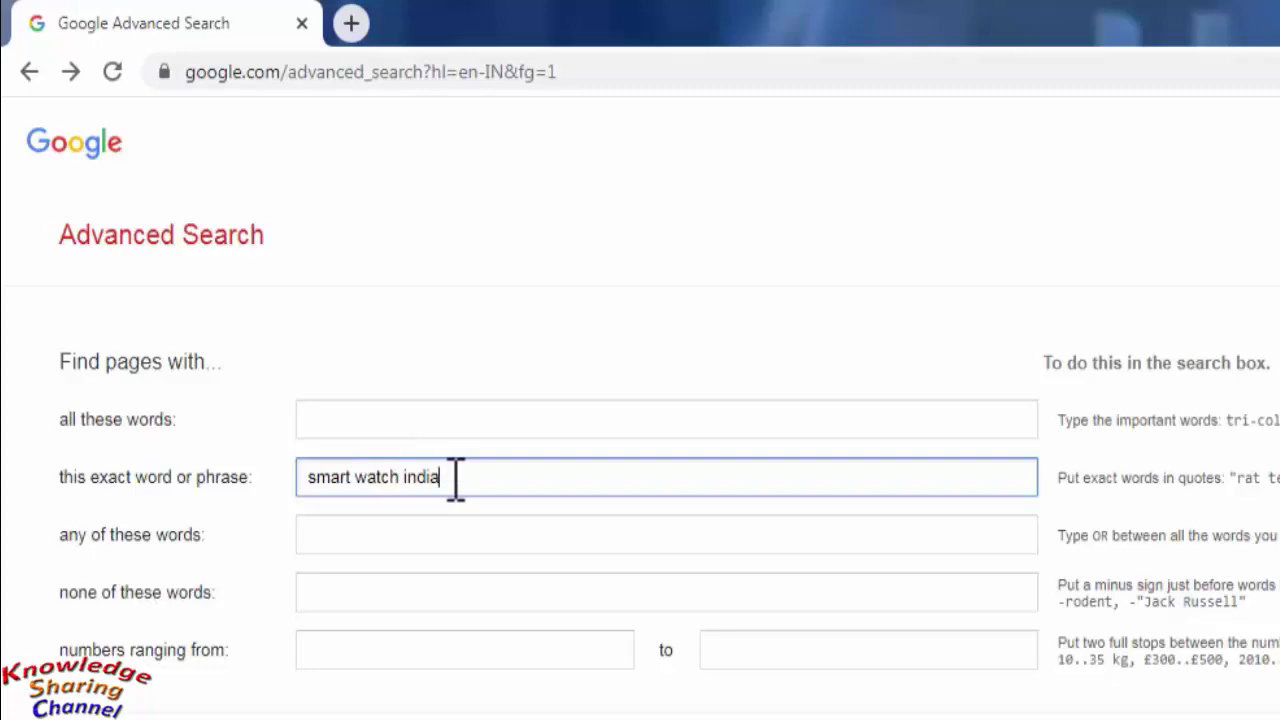
scroll(1272, 215, down, 3)
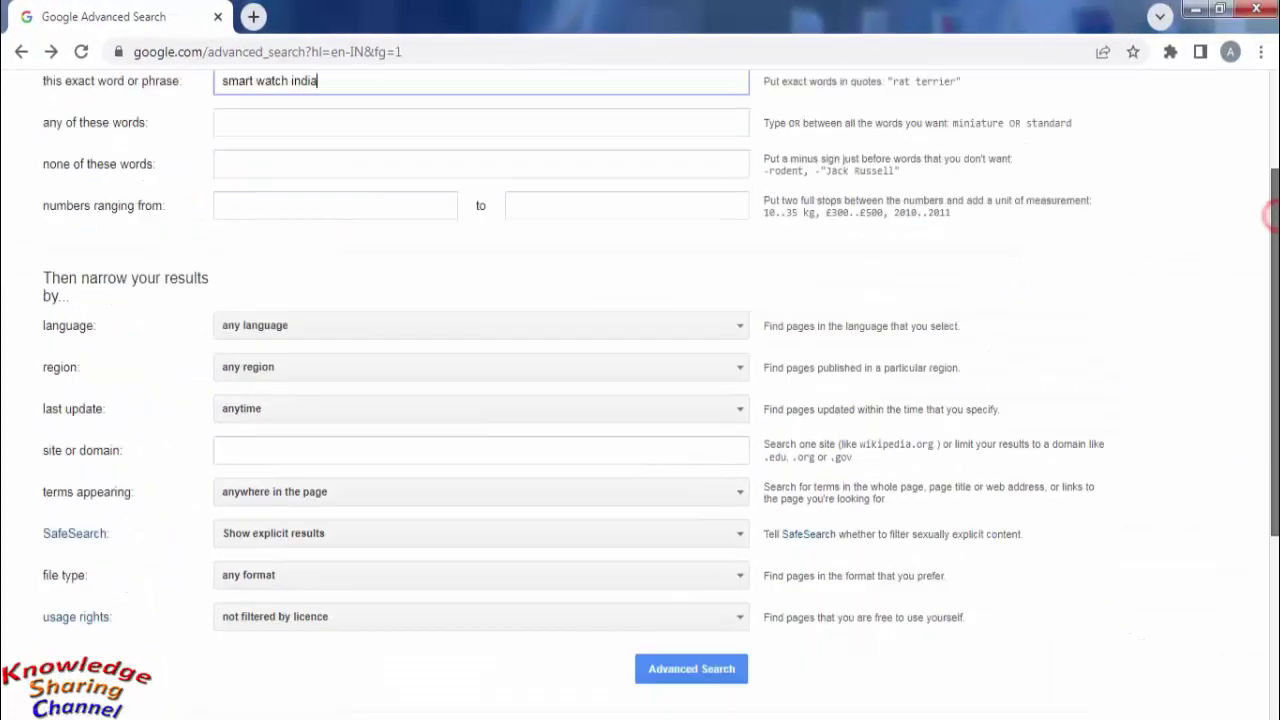
scroll(1272, 215, down, 1)
click(702, 606)
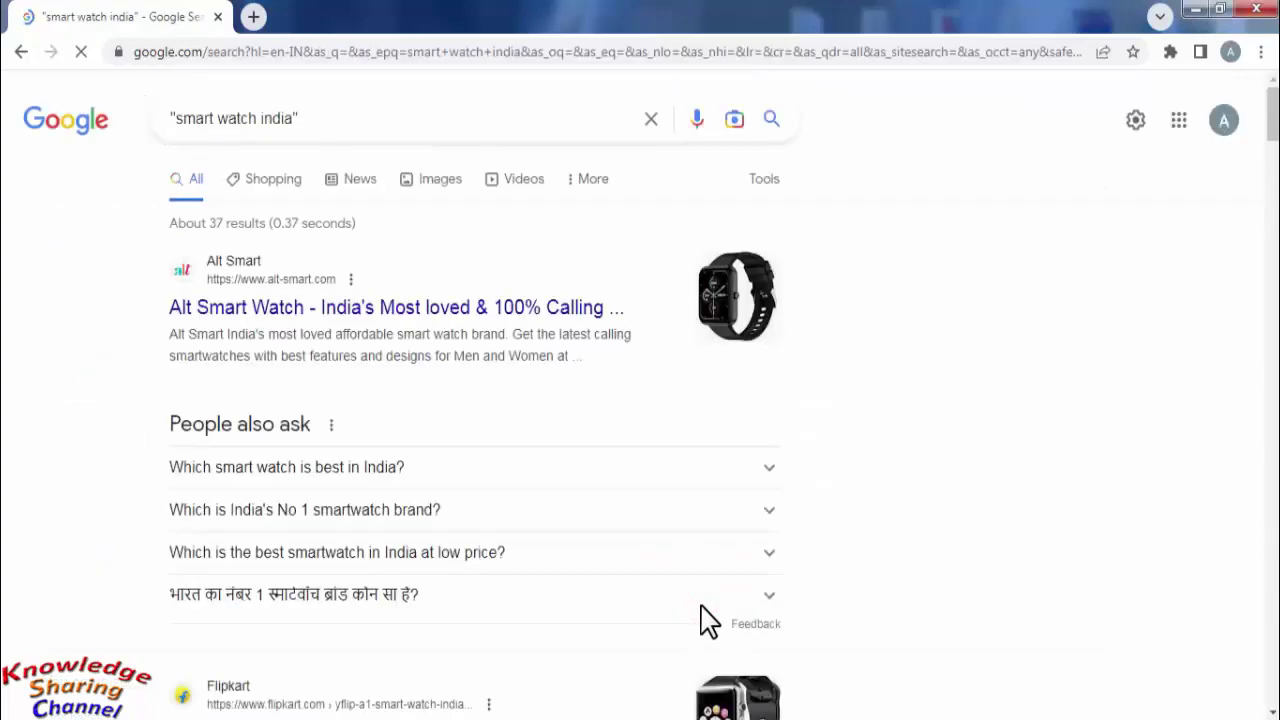
- Scroll through the roughly 37 exact-phrase results
scroll(702, 606, down, 3)
scroll(640, 400, down, 5)
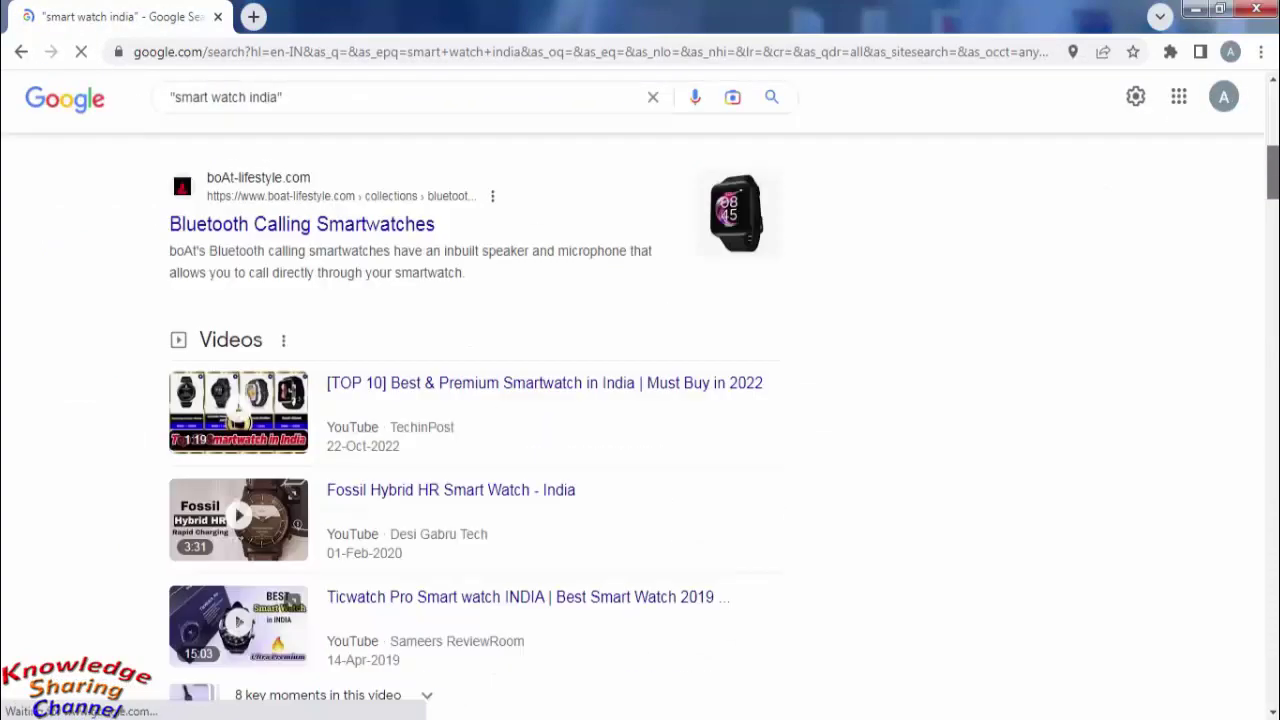
scroll(640, 400, down, 1)
scroll(640, 400, down, 2)
scroll(640, 400, down, 2)
scroll(1108, 271, down, 1)
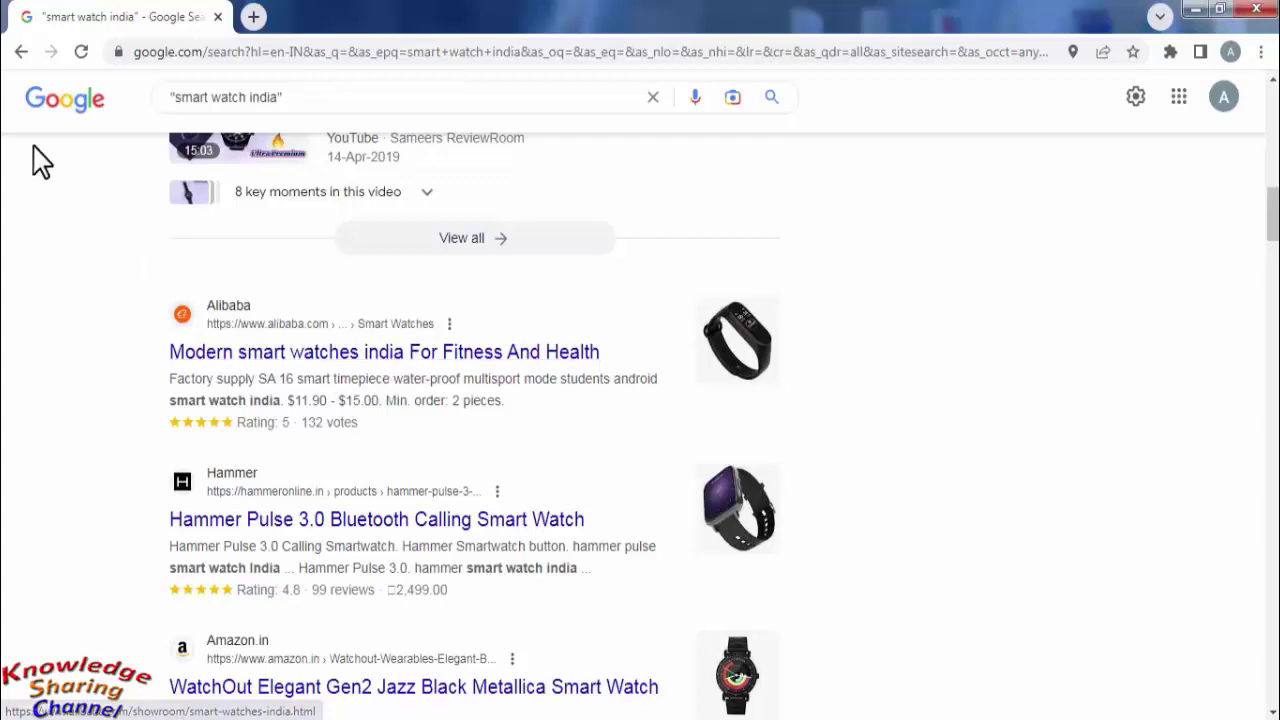
- Re-enter exact phrase 'smart watch india' and add 'boat' to none of these words
click(21, 52)
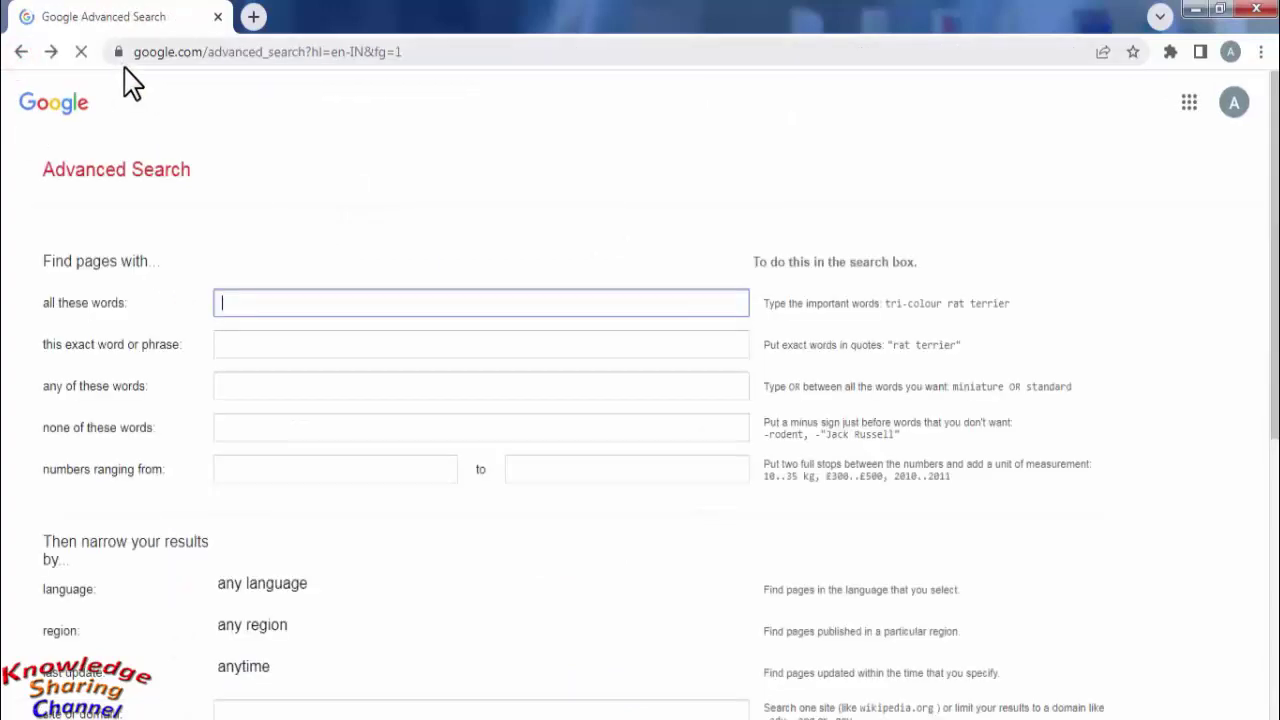
click(230, 345)
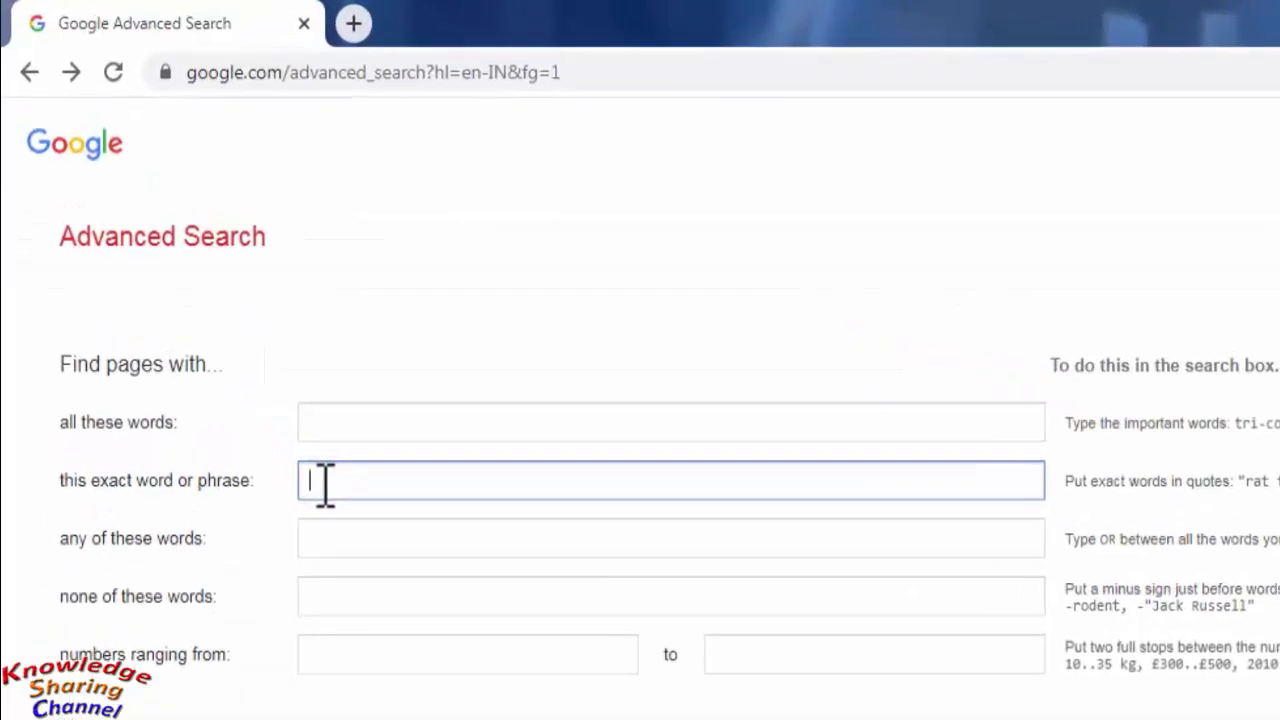
text(smart watch india)
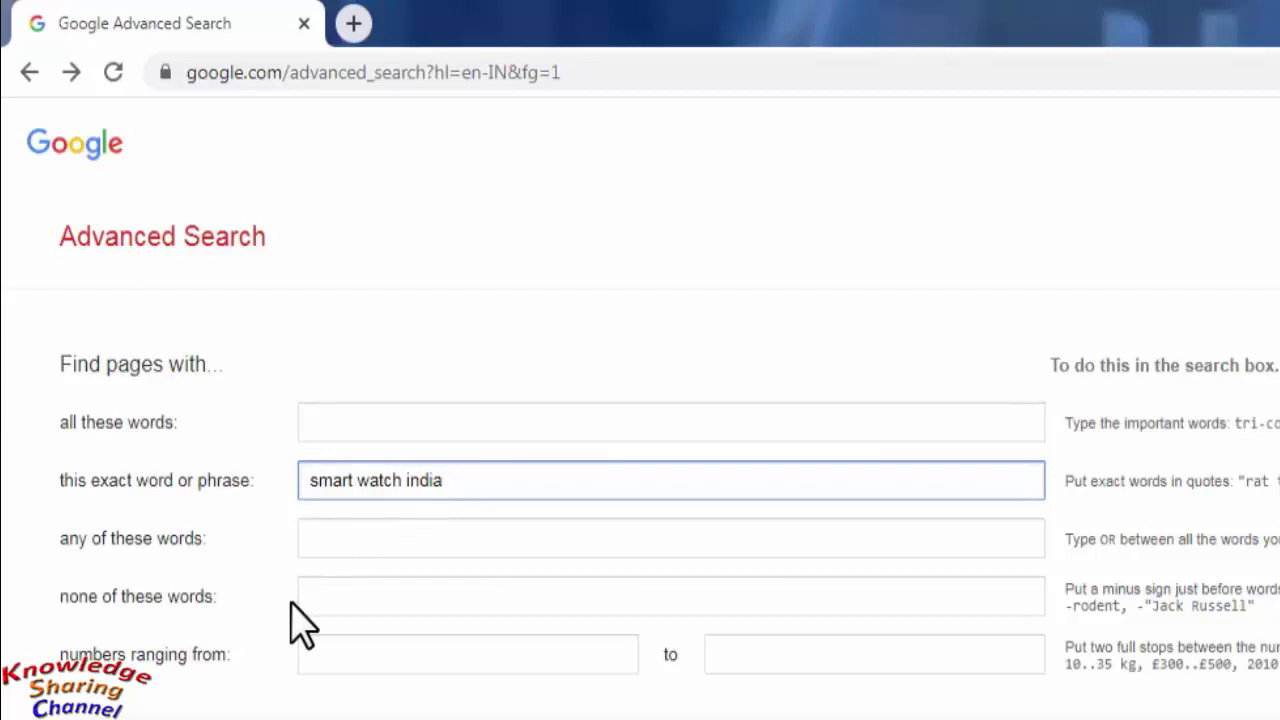
click(340, 598)
text(boat)
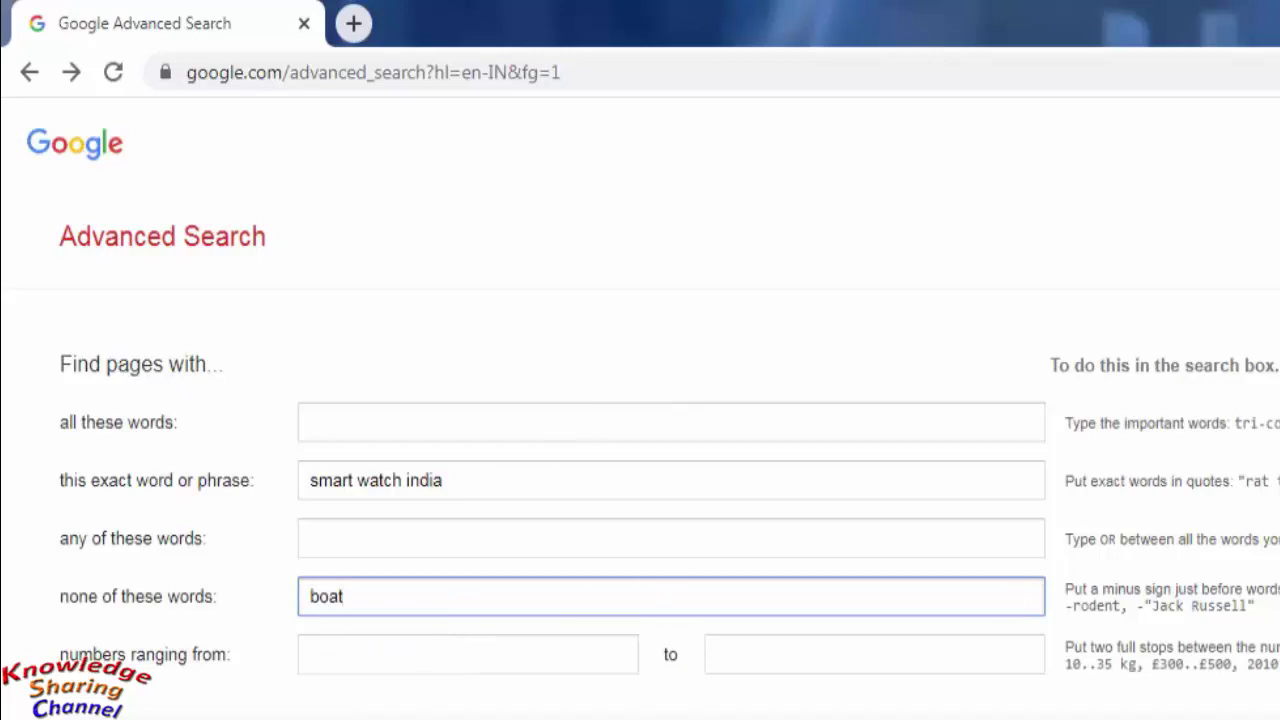
scroll(640, 400, down, 2)
scroll(640, 400, down, 2)
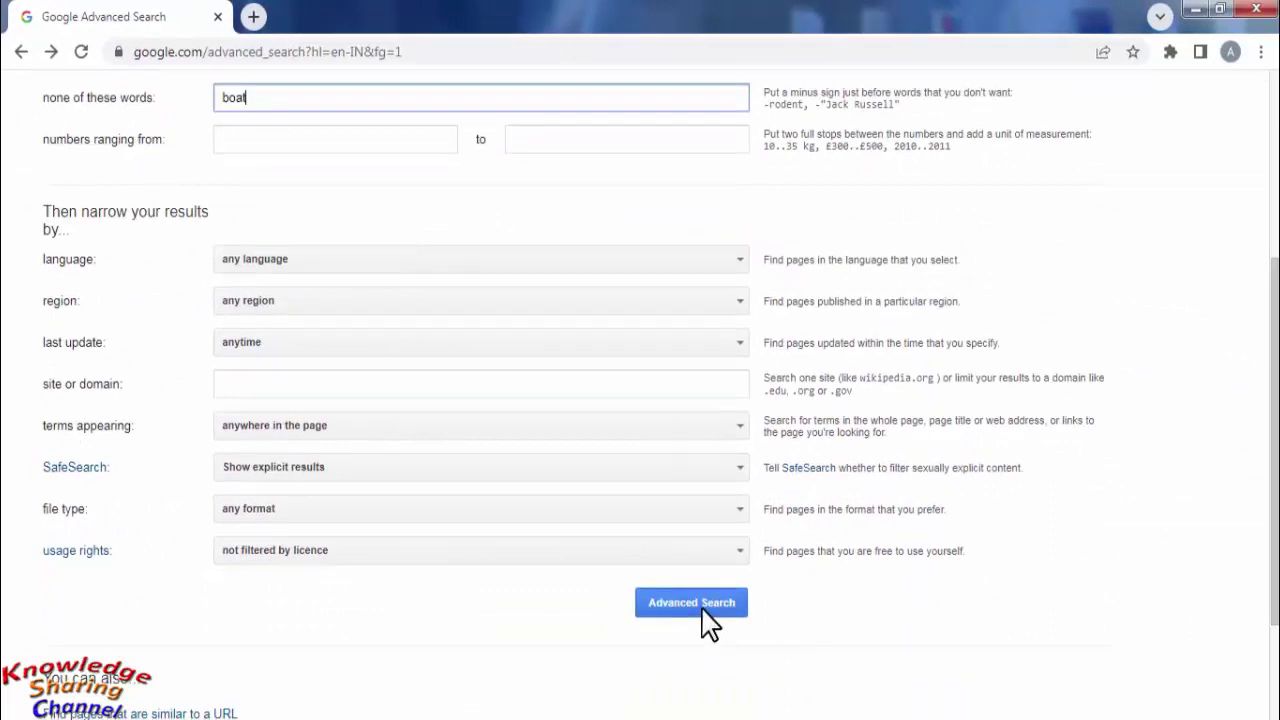
- Run the "smart watch india" -boat search and scroll its results
click(703, 612)
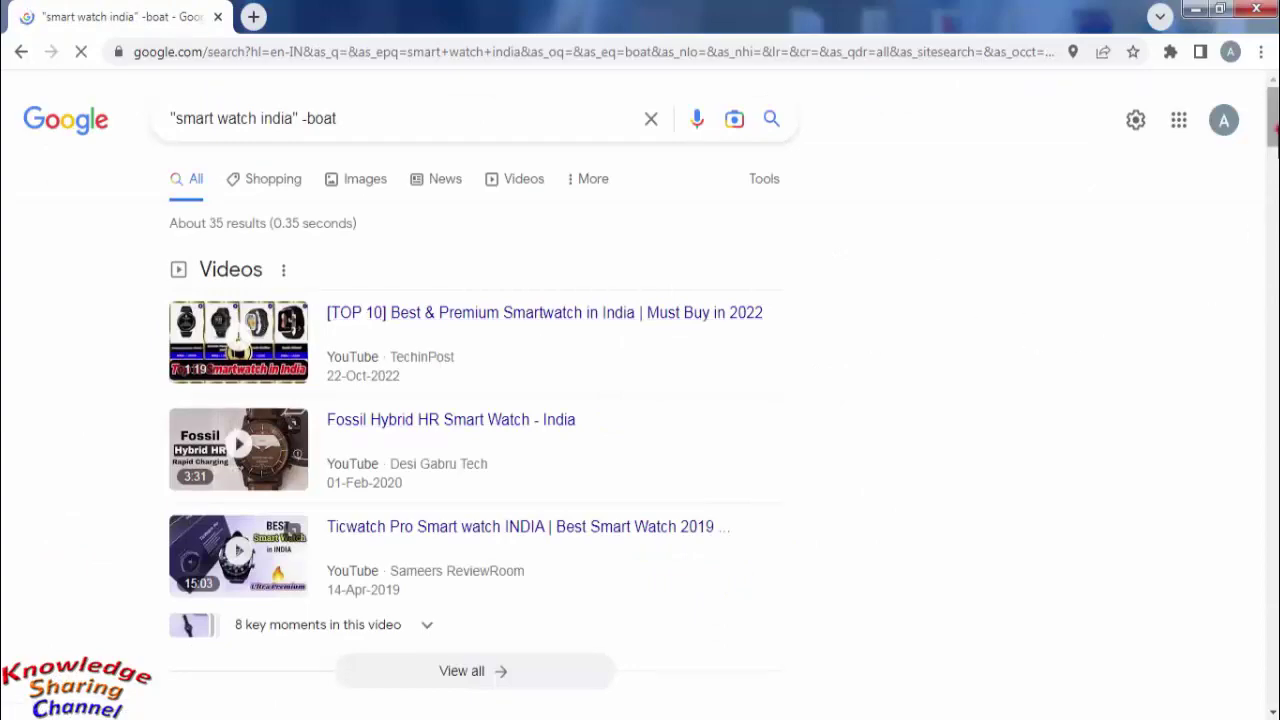
drag(1274, 140, 1274, 358)
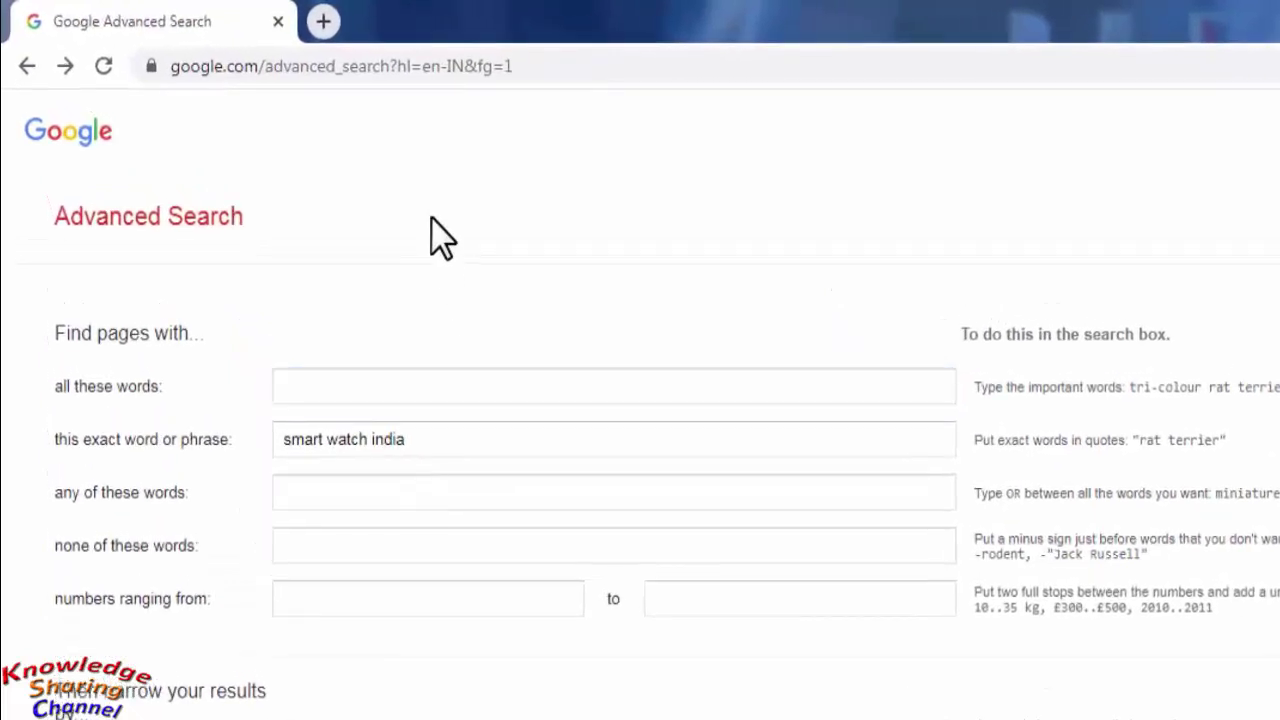
- Paste 'smart watch india' into any of these words and clear the exact phrase
click(335, 490)
text(smart watch india)
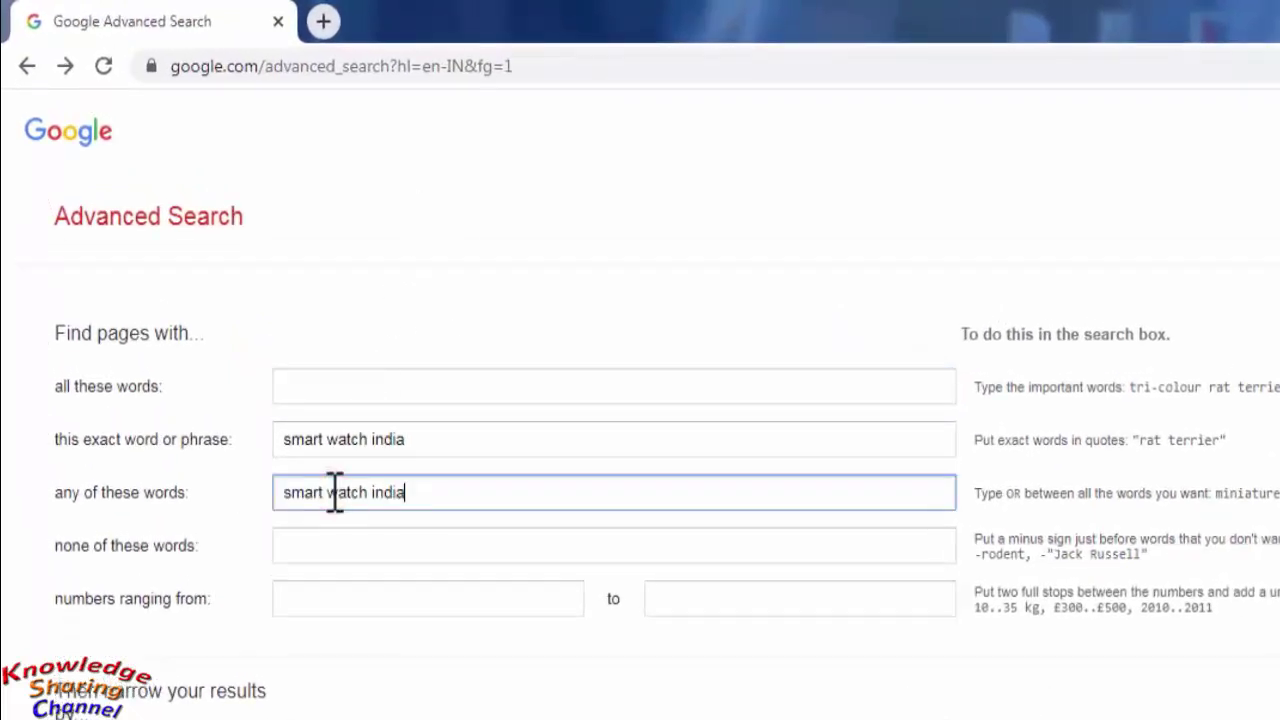
click(431, 446)
key(BackSpace)
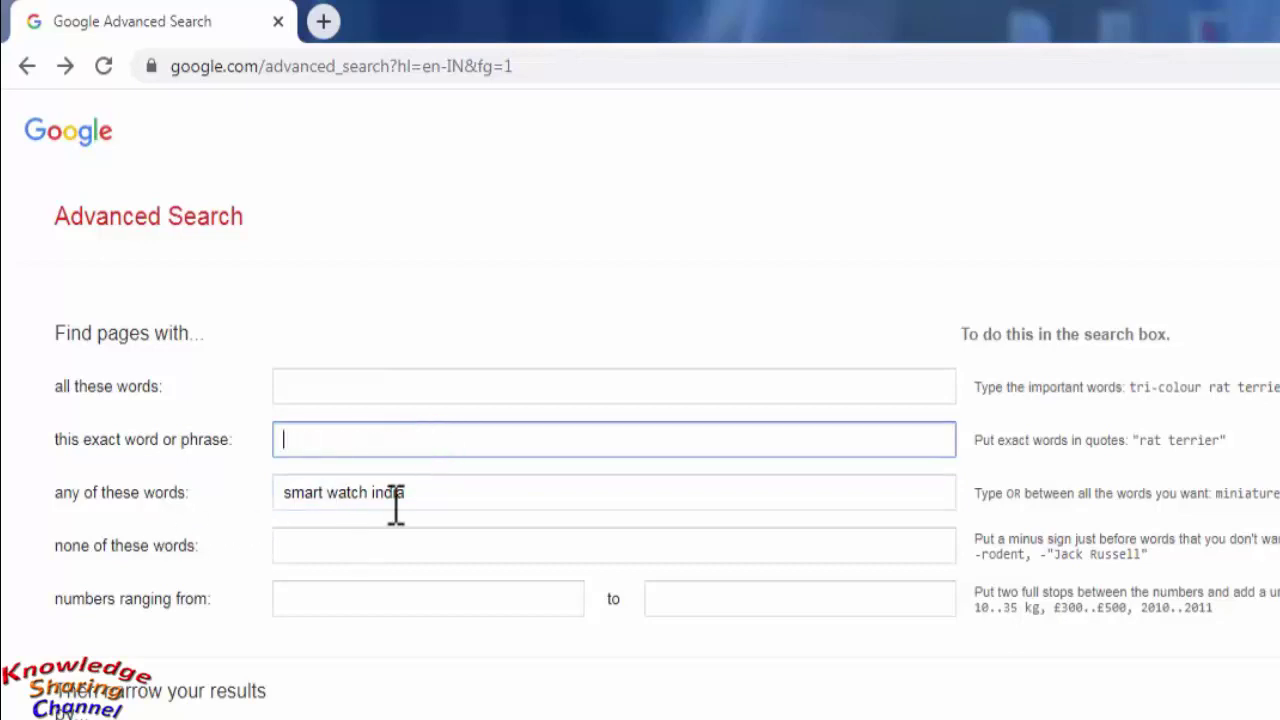
- Set the number range to Rs. 2000 to Rs. 5000 and run the search
click(362, 599)
text(Rs. 2000)
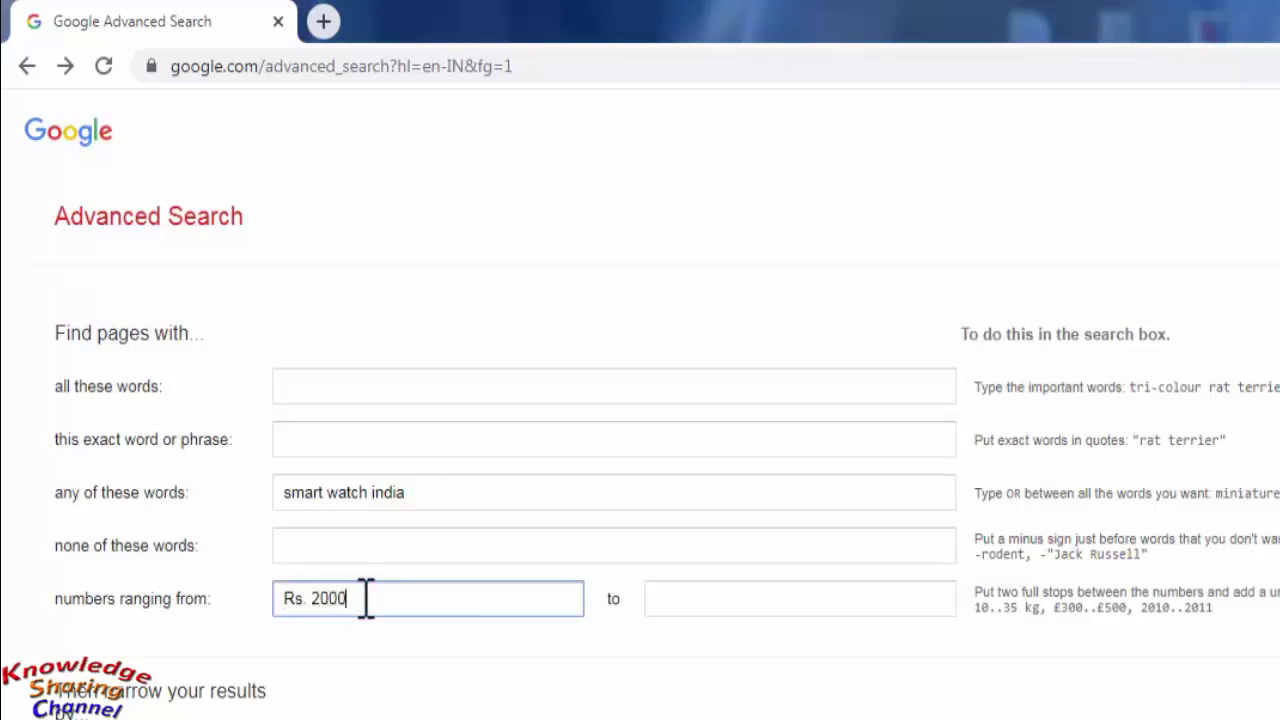
click(696, 599)
text(Rs. 5)
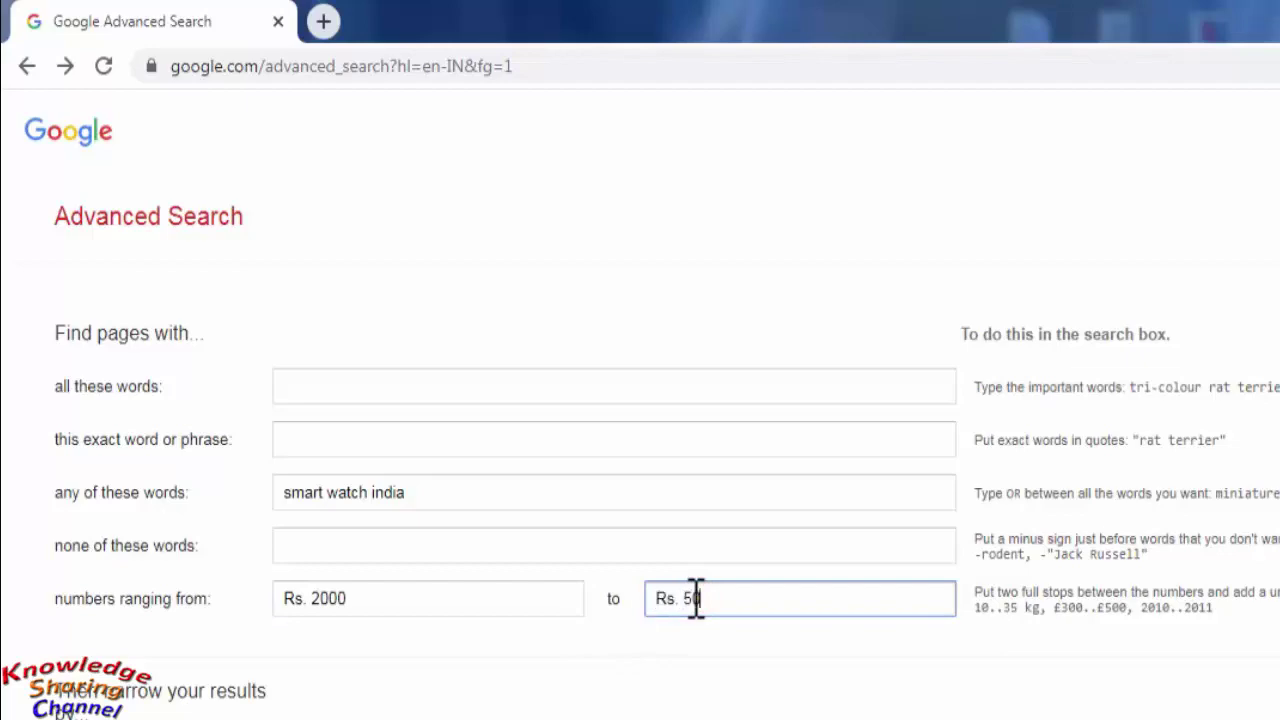
text(000)
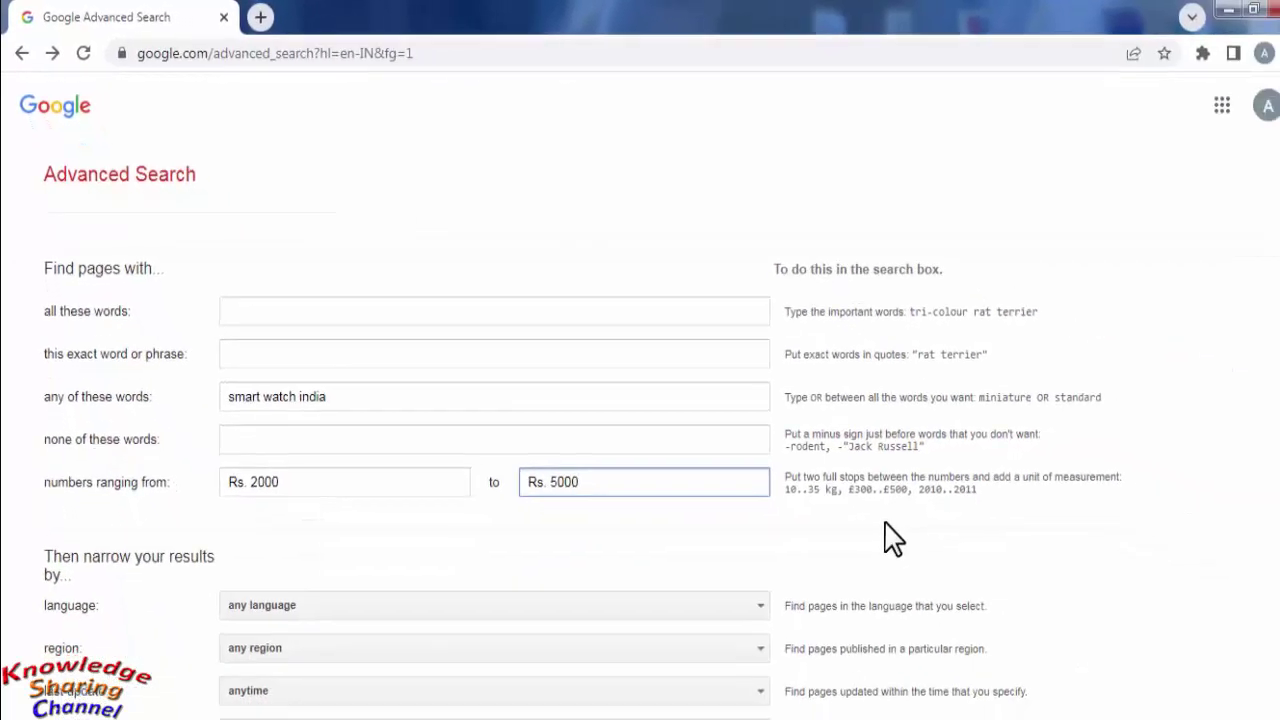
scroll(1200, 450, down, 1)
scroll(1100, 550, down, 1)
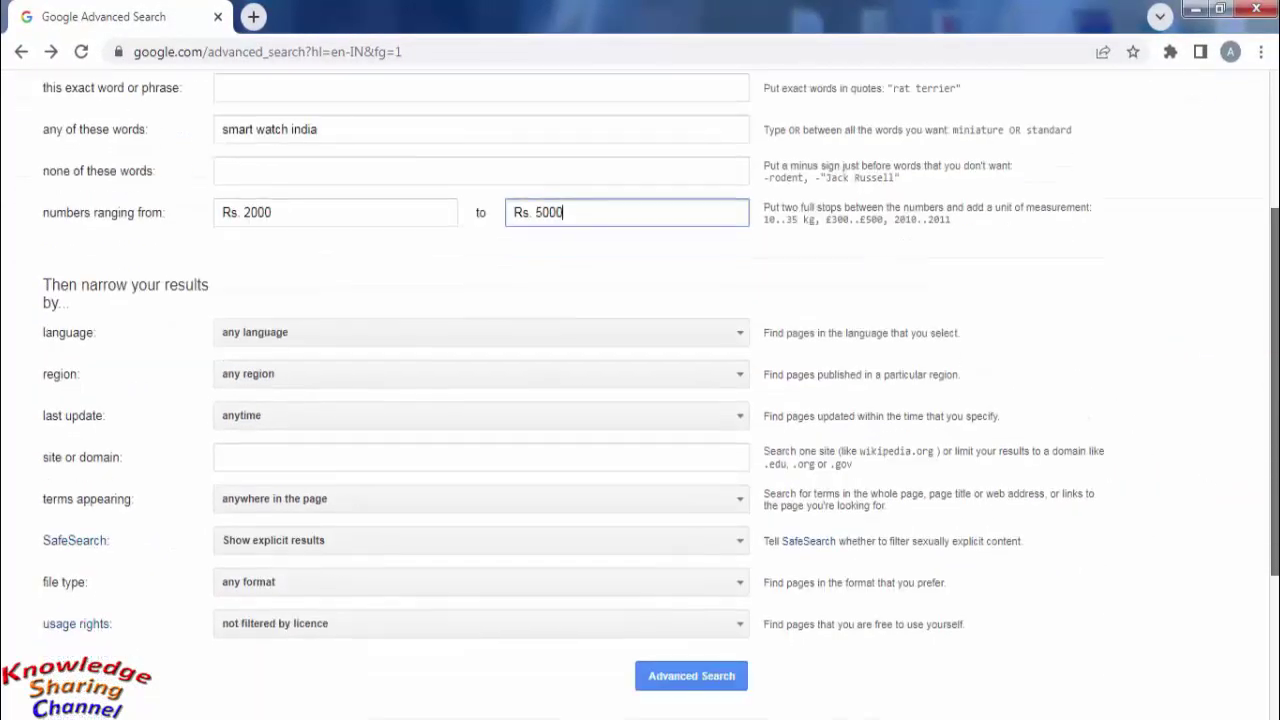
scroll(1000, 620, down, 1)
click(700, 605)
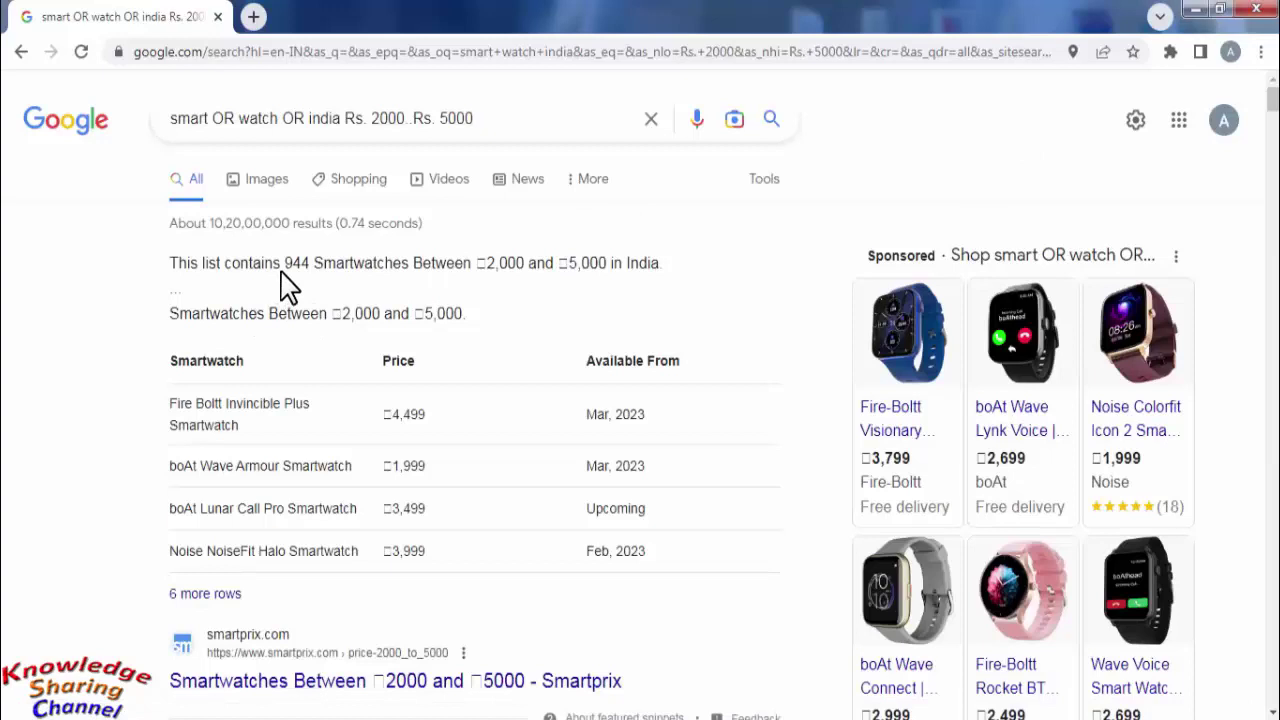
- Highlight the '944 Smartwatches Between…' snippet, then return to the Advanced Search form
drag(285, 263, 667, 270)
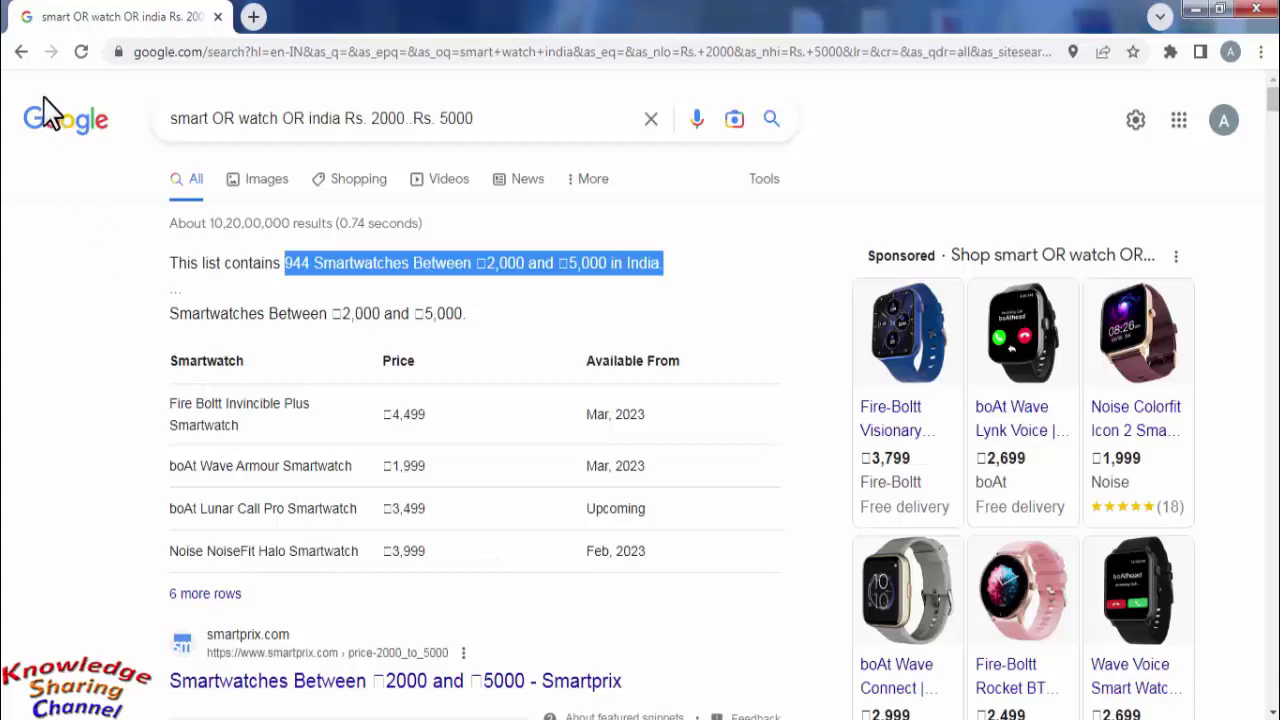
click(20, 51)
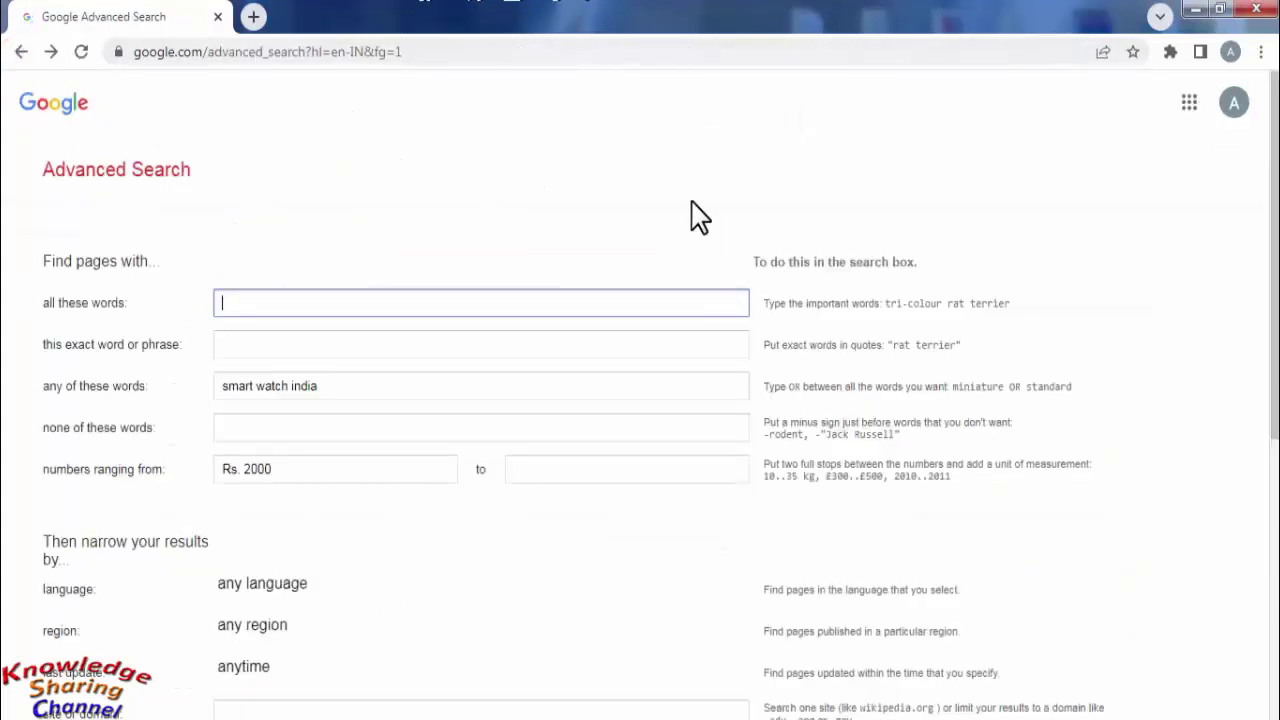
click(377, 470)
key(BackSpace)
key(BackSpace)
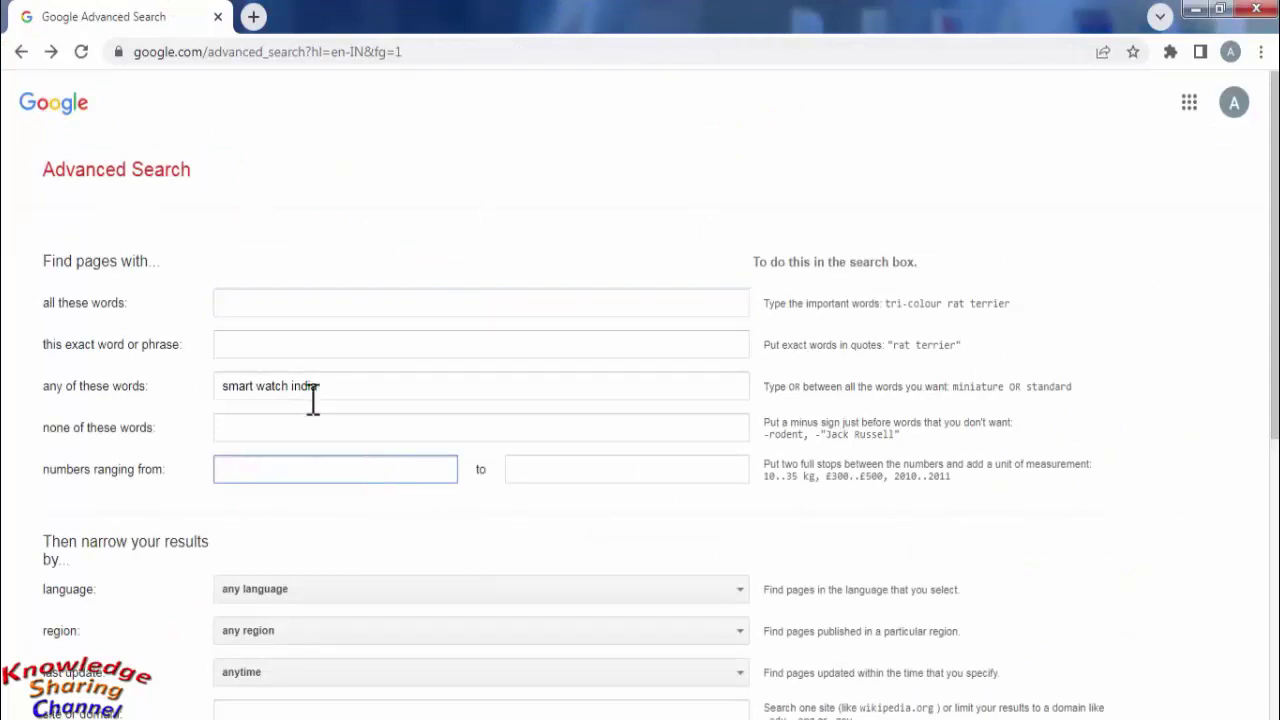
scroll(640, 400, down, 3)
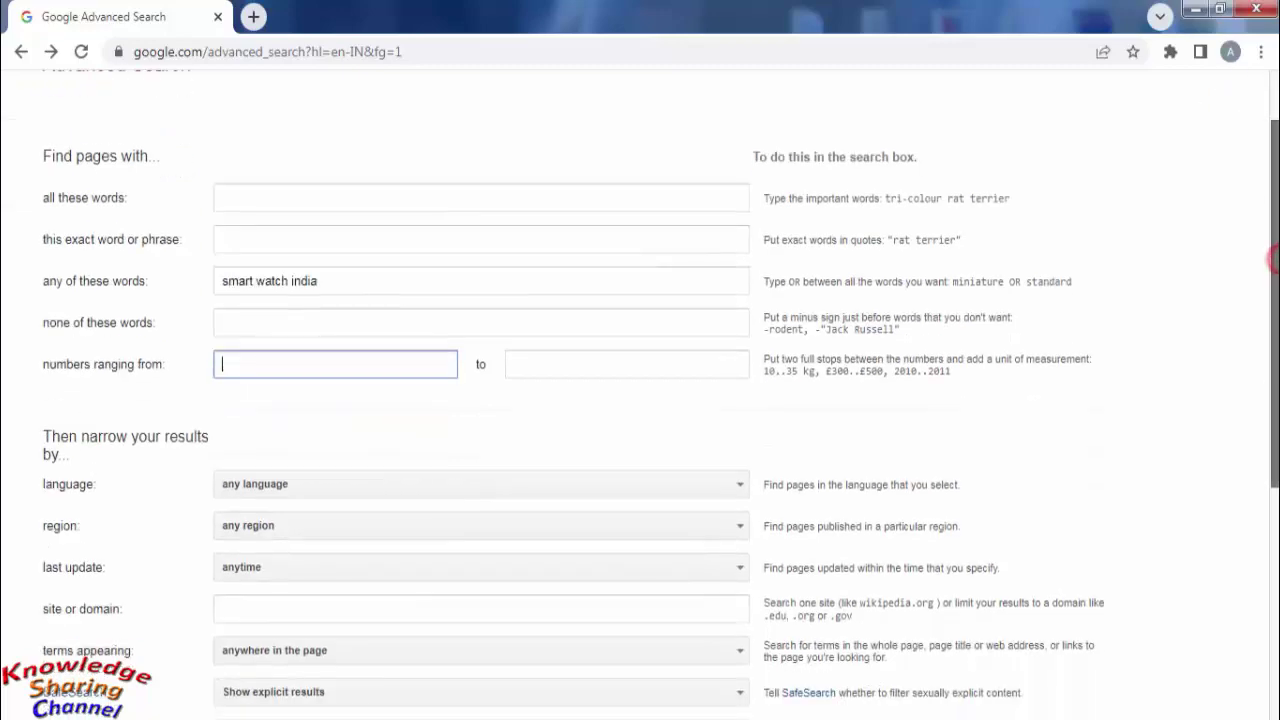
scroll(640, 400, down, 2)
scroll(1271, 451, down, 2)
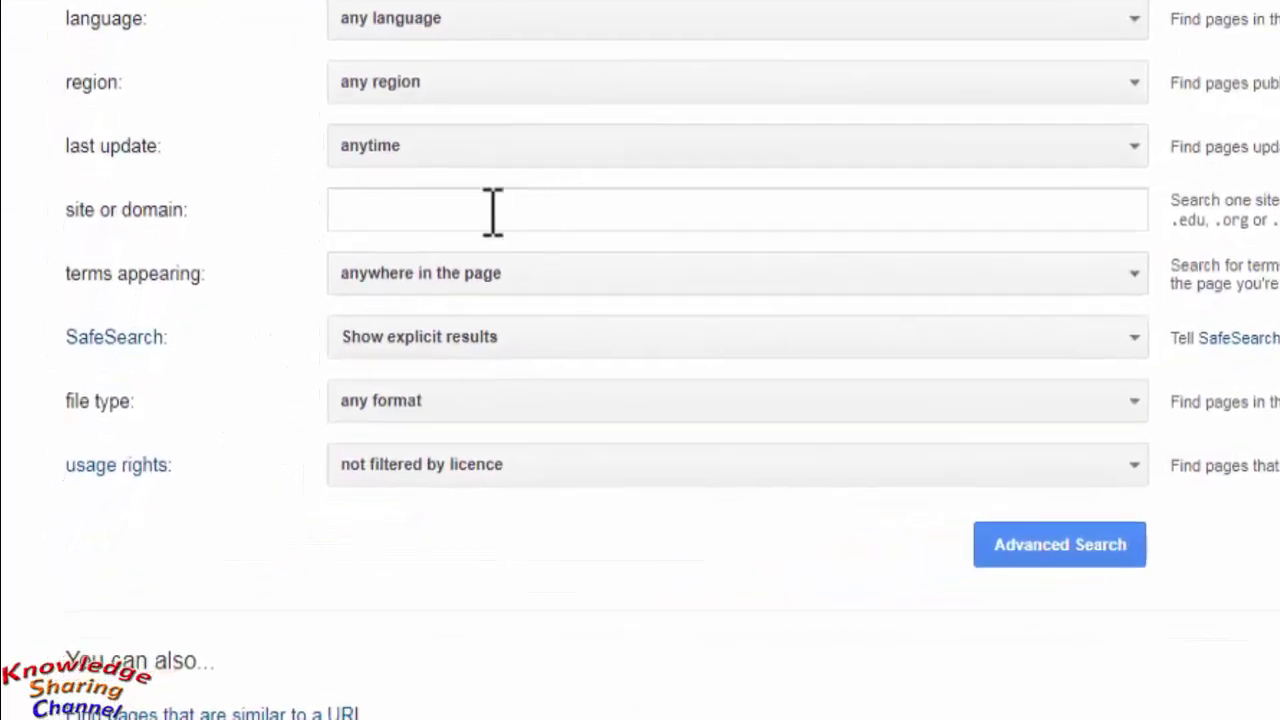
click(493, 210)
text(www.ama)
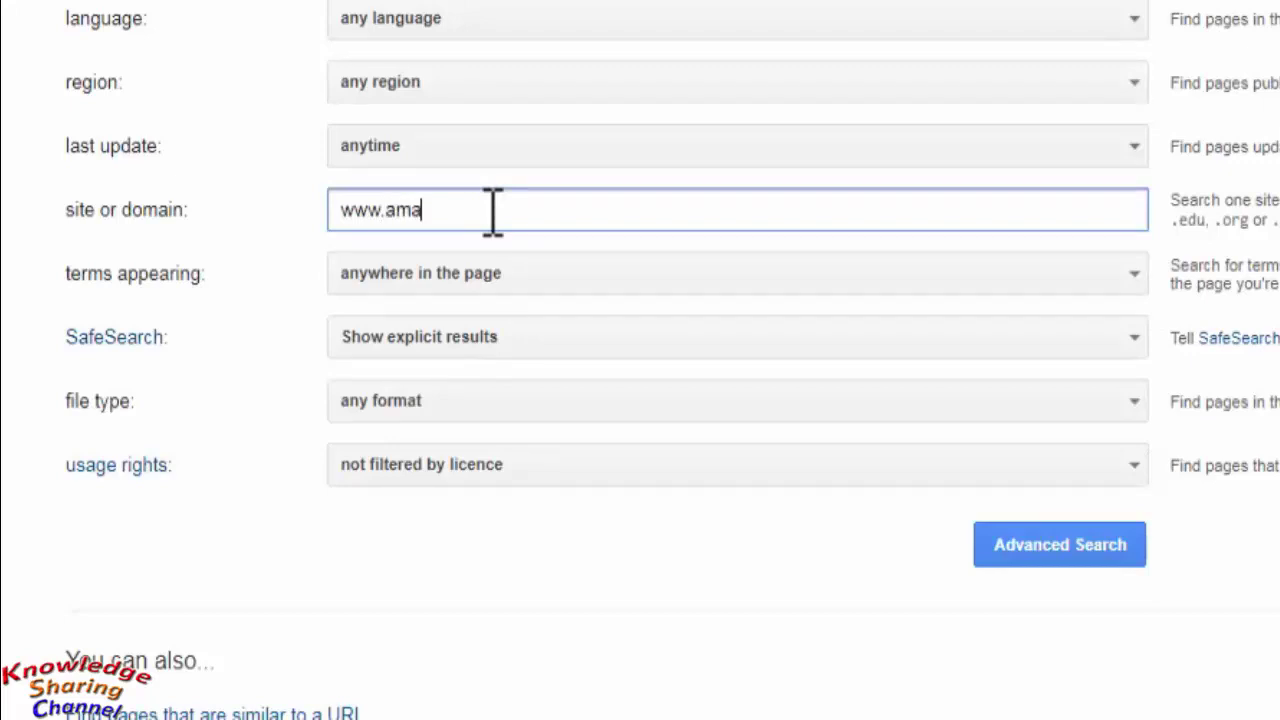
text(zon.com)
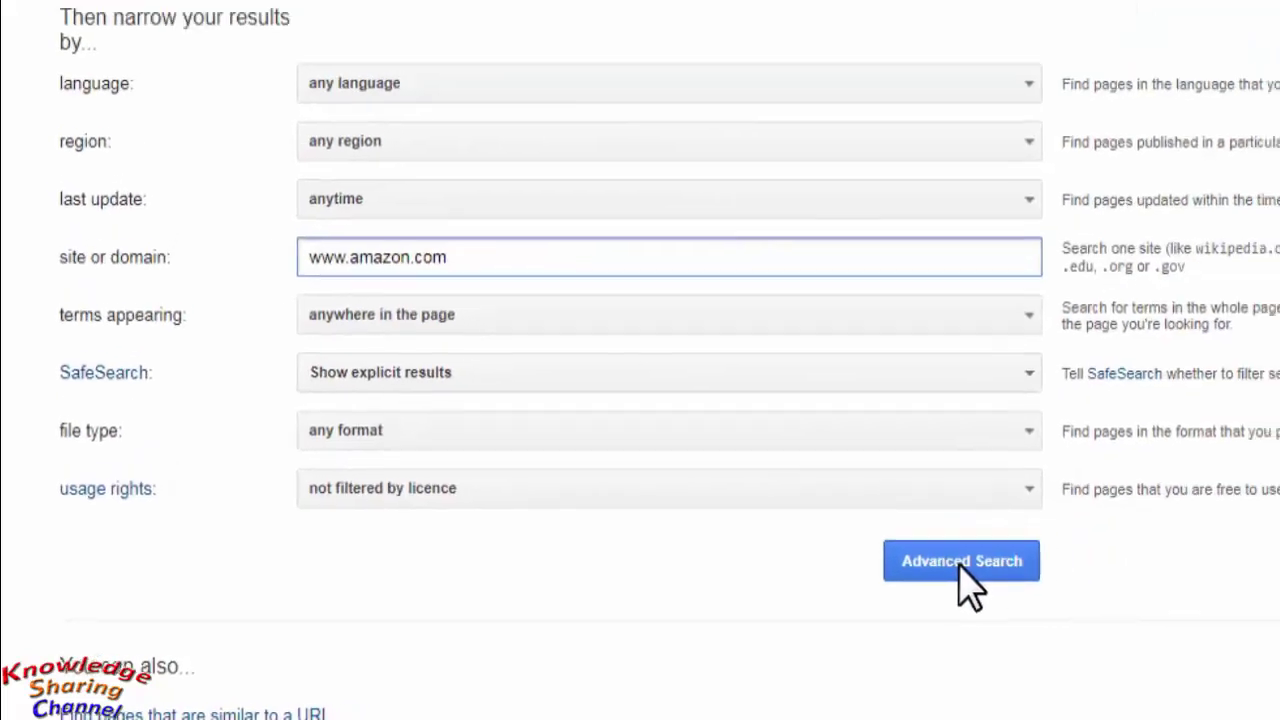
click(690, 608)
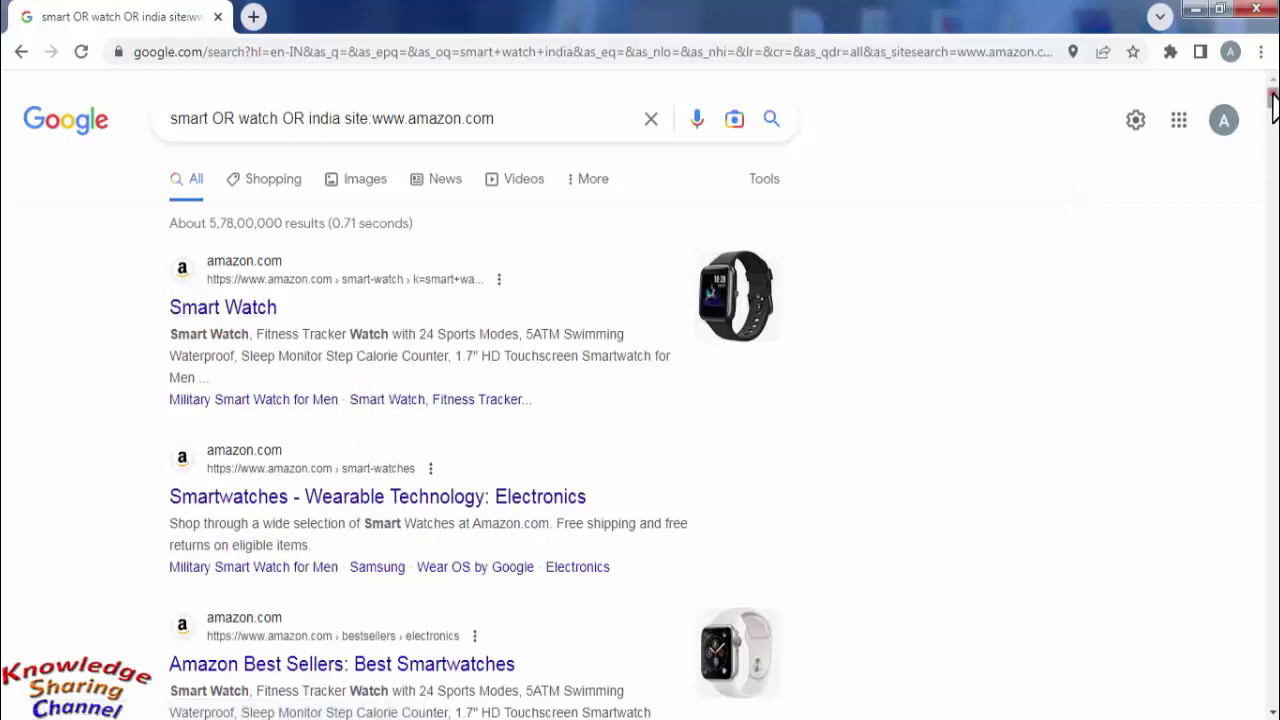
- Scroll further down the Amazon-only smartwatch results
drag(1273, 105, 1273, 248)
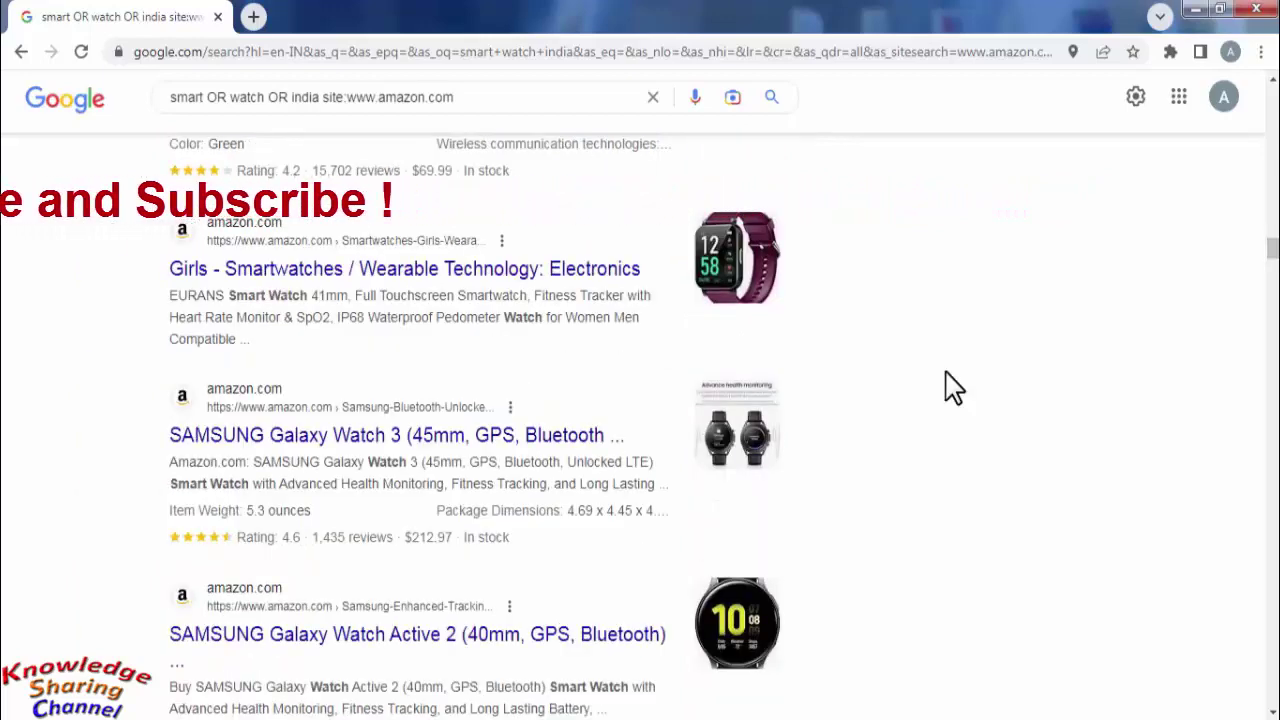